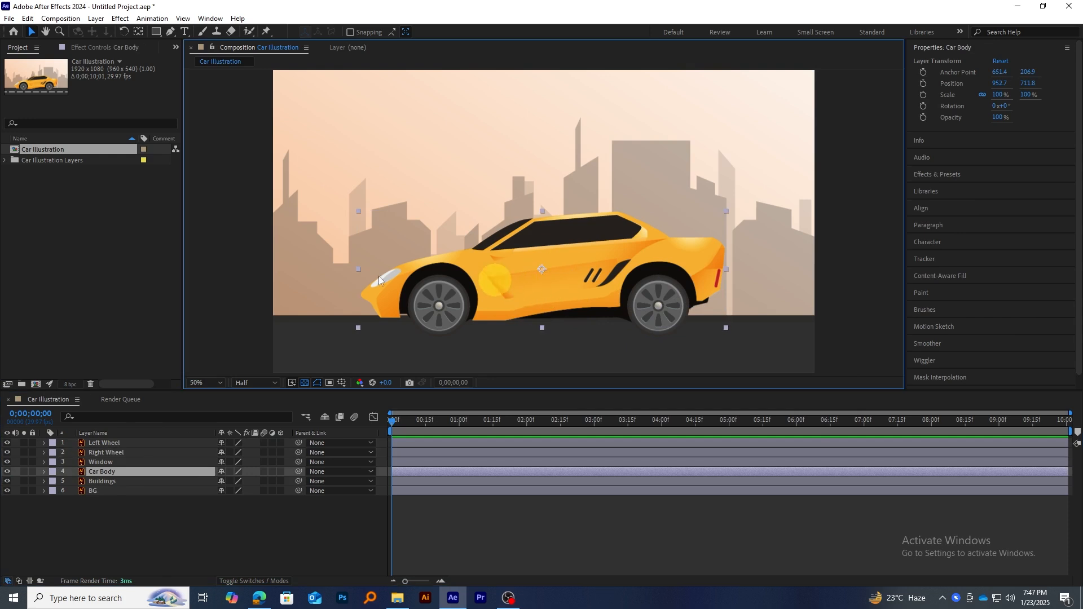
Enable continuous rasterization for all six layers of the Car Illustration composition
{"action": "left_click", "coordinate": [115, 461]}
{"action": "left_click", "coordinate": [189, 530]}
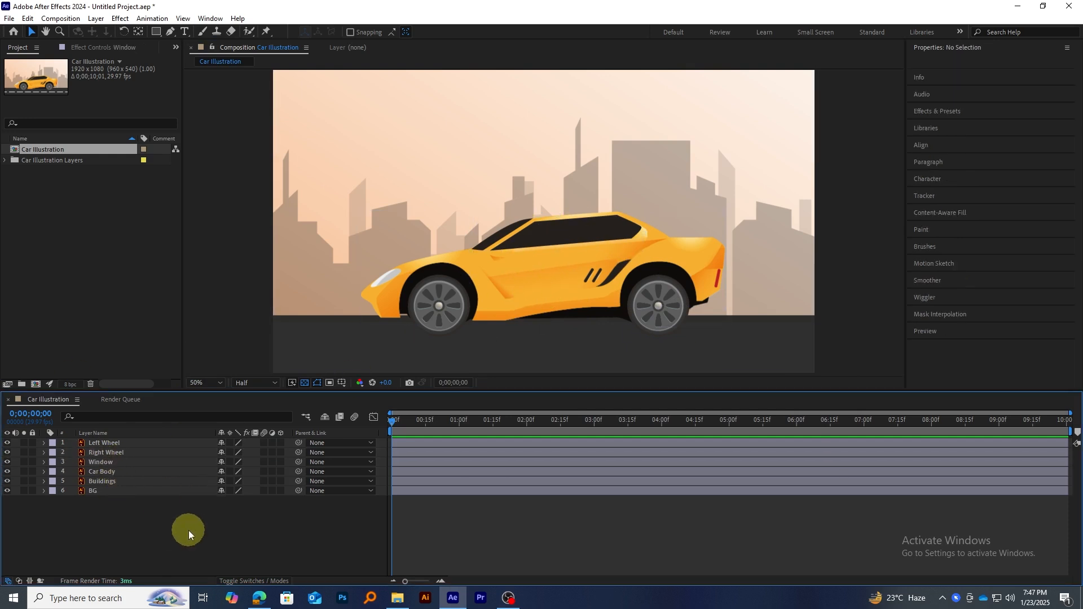
{"action": "left_click_drag", "start_coordinate": [228, 445], "coordinate": [212, 479]}
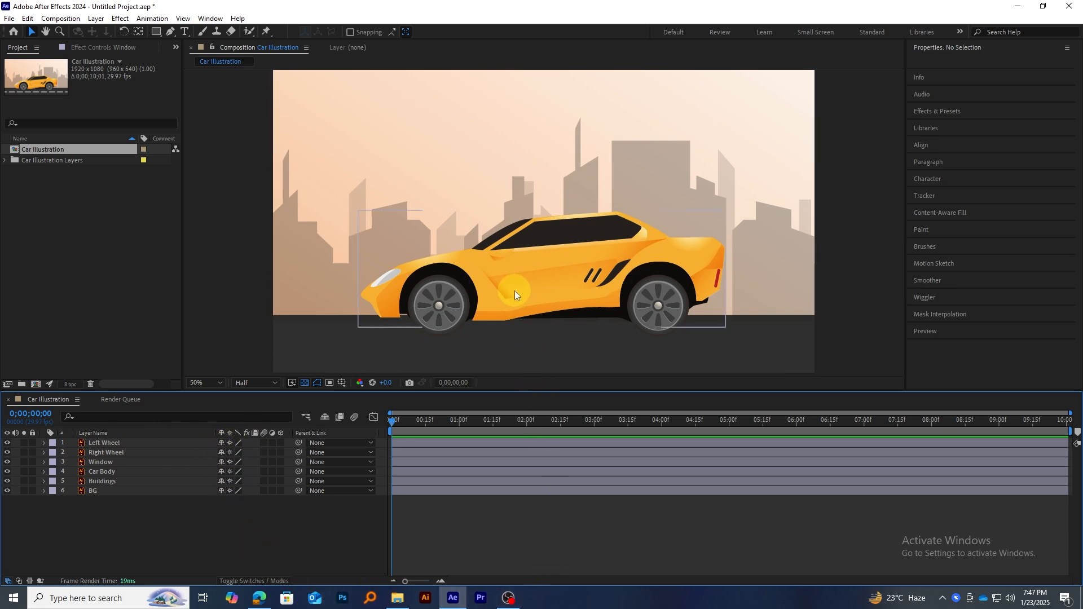
Add the expression time*300 to the Left Wheel layer's rotation and preview the spin
{"action": "left_click", "coordinate": [438, 312]}
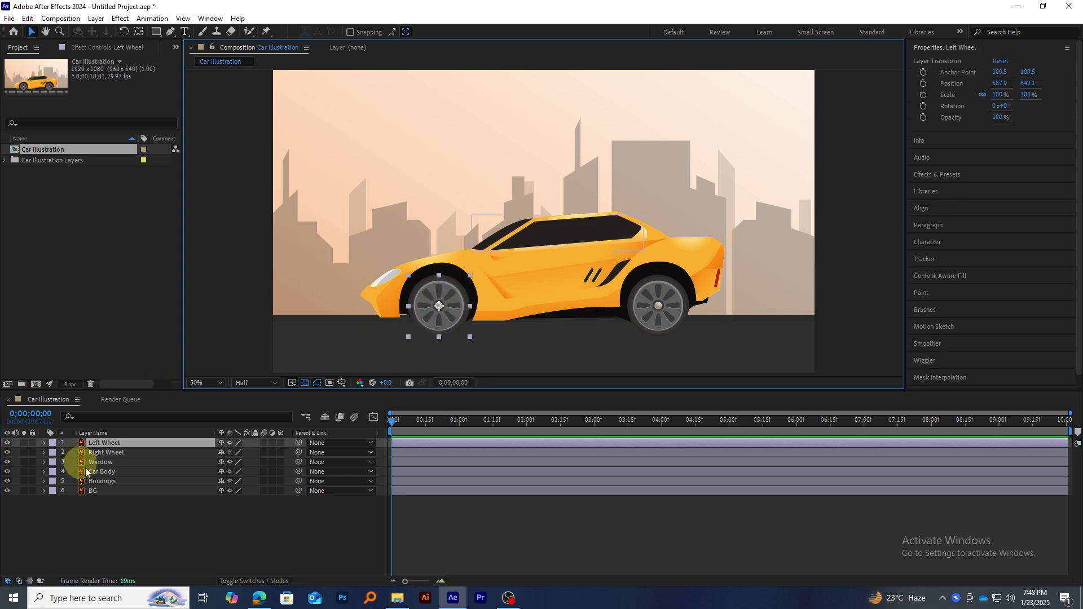
{"action": "key", "text": "r"}
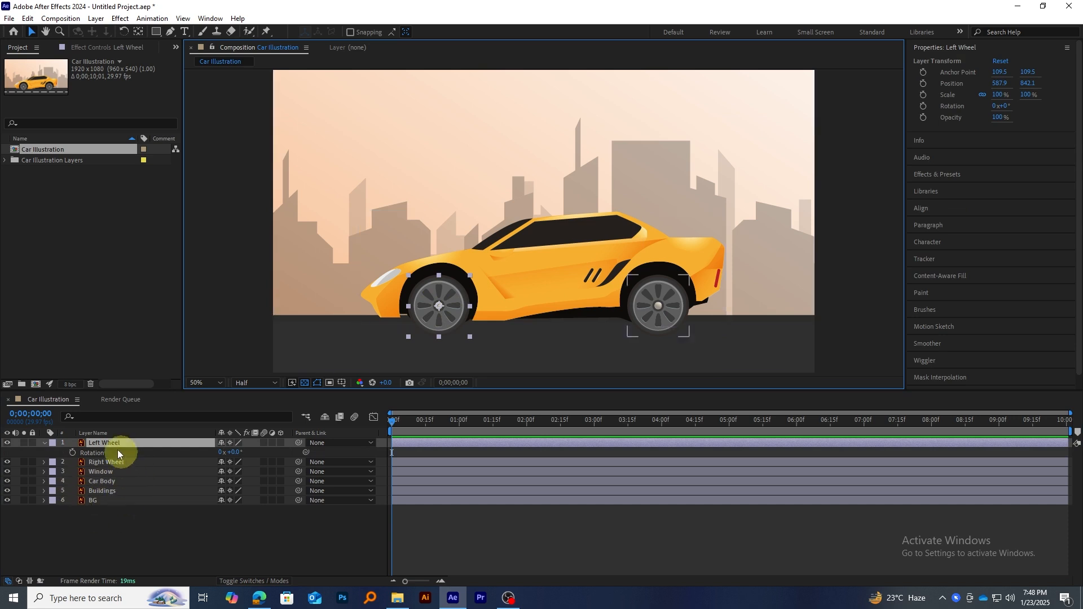
{"action": "left_click", "coordinate": [72, 454], "text": "alt"}
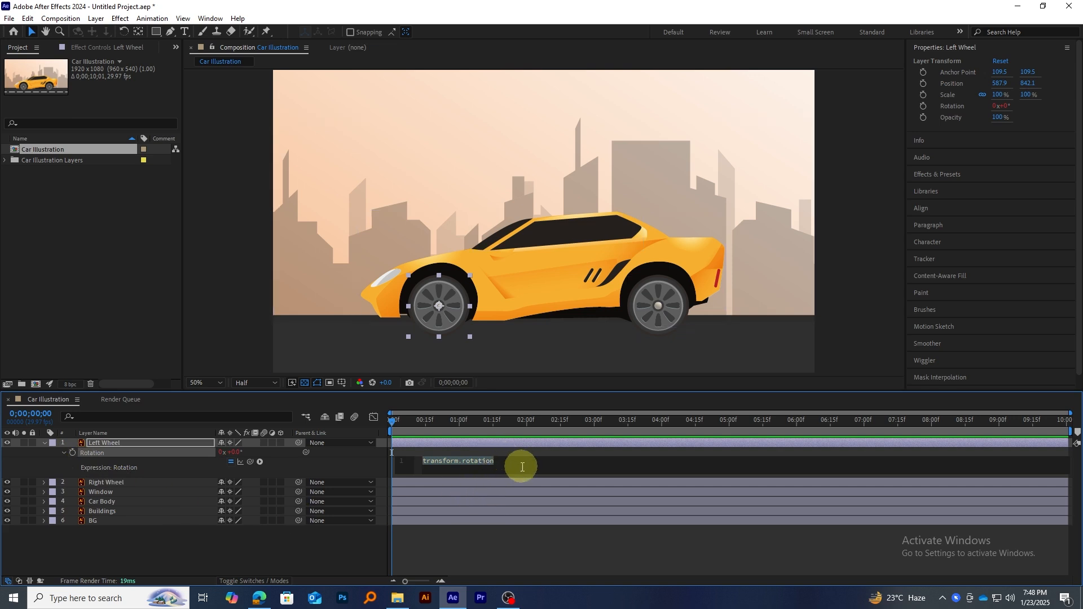
{"action": "type", "text": "time"}
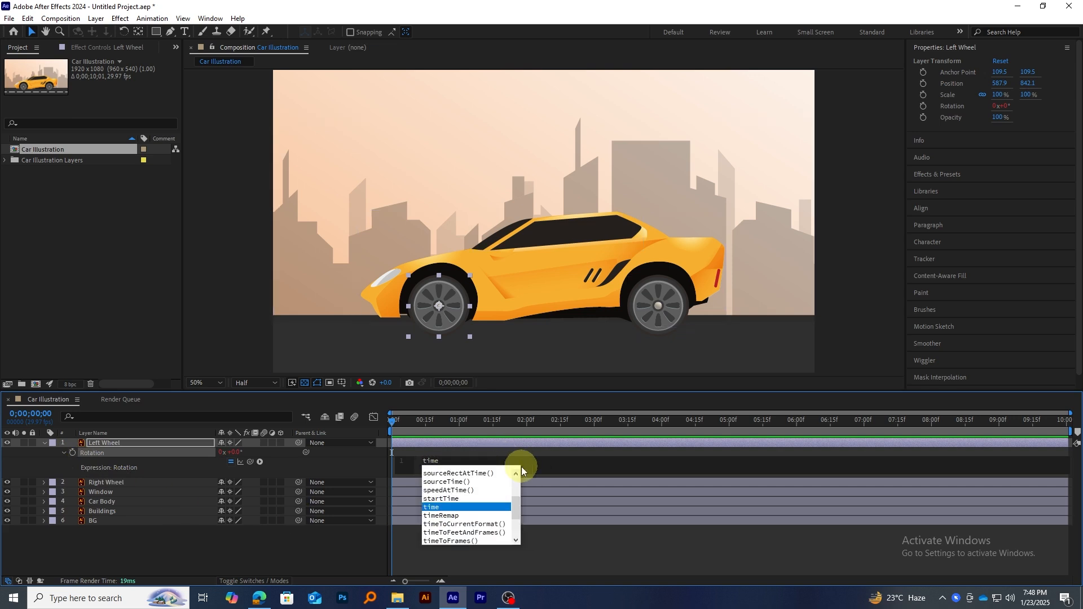
{"action": "type", "text": "*300"}
{"action": "left_click_drag", "start_coordinate": [467, 422], "coordinate": [438, 421]}
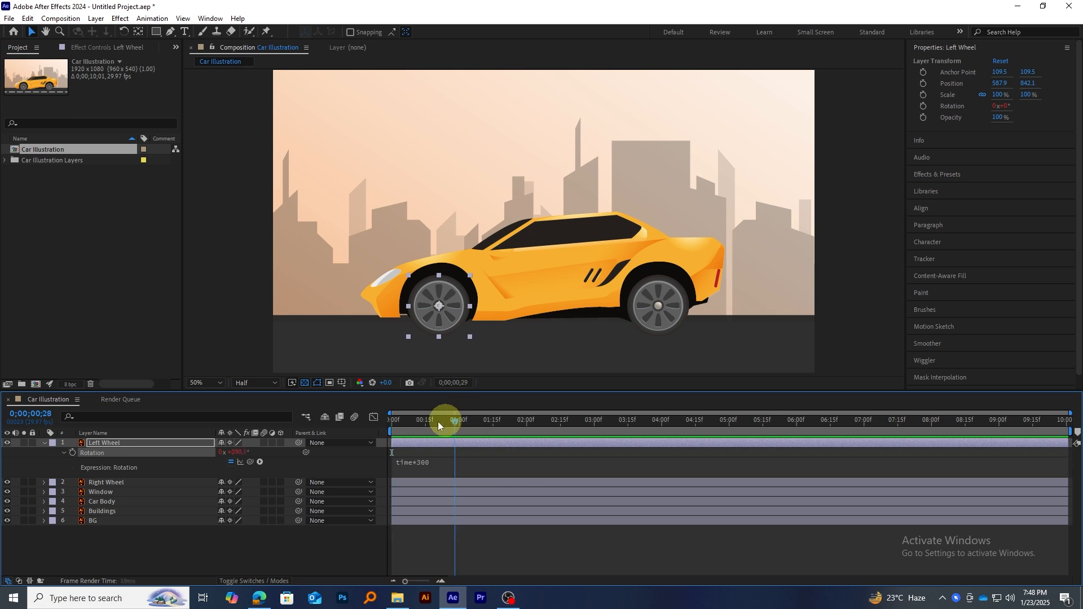
{"action": "key", "text": "space"}
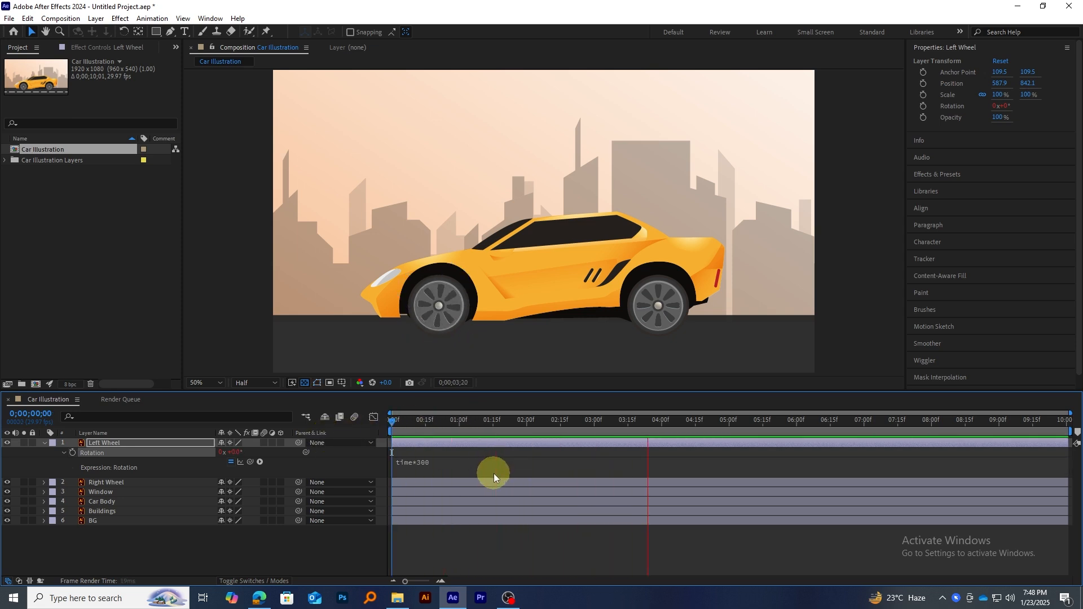
{"action": "key", "text": "space"}
Add the expression time*300 to the Right Wheel layer's rotation and preview both wheels from the start
{"action": "left_click", "coordinate": [106, 484]}
{"action": "key", "text": "r"}
{"action": "key", "text": "alt+shift+equal"}
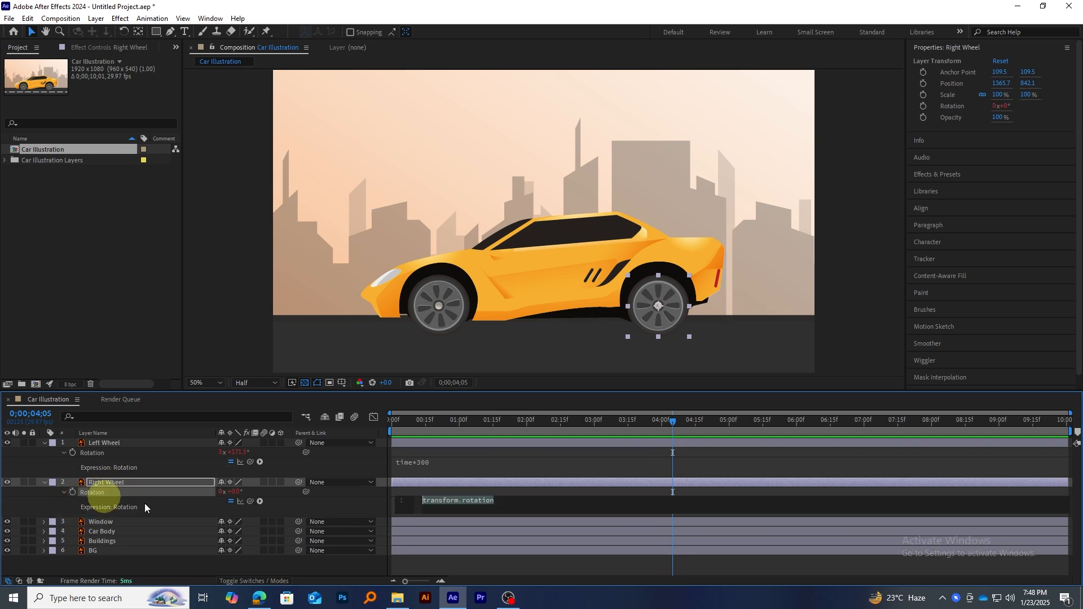
{"action": "type", "text": "time*300"}
{"action": "left_click_drag", "start_coordinate": [502, 424], "coordinate": [70, 468]}
{"action": "key", "text": "space"}
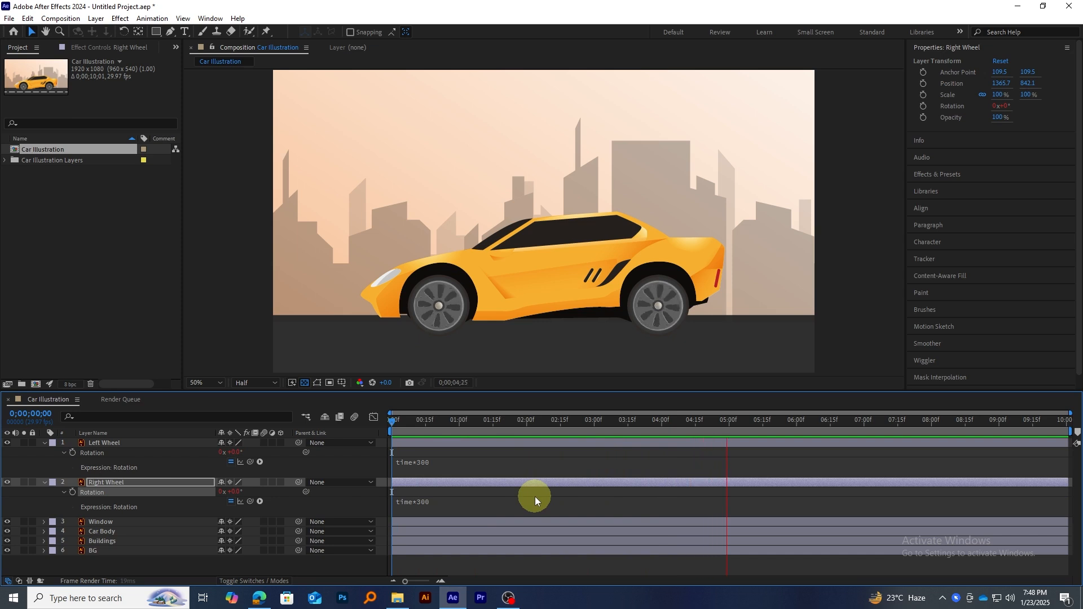
{"action": "key", "text": "space"}
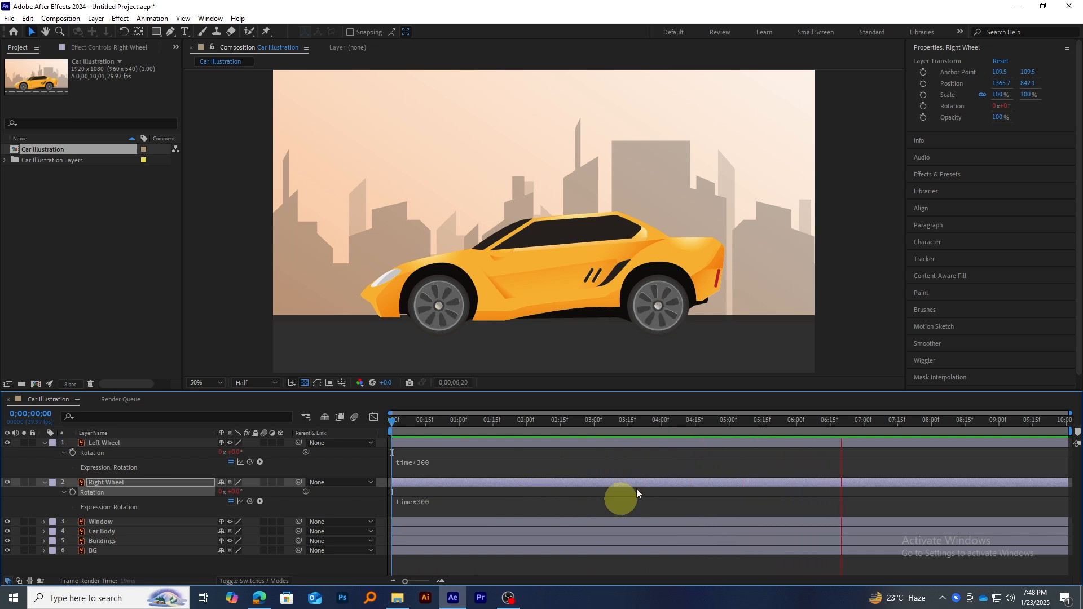
{"action": "left_click", "coordinate": [135, 566]}
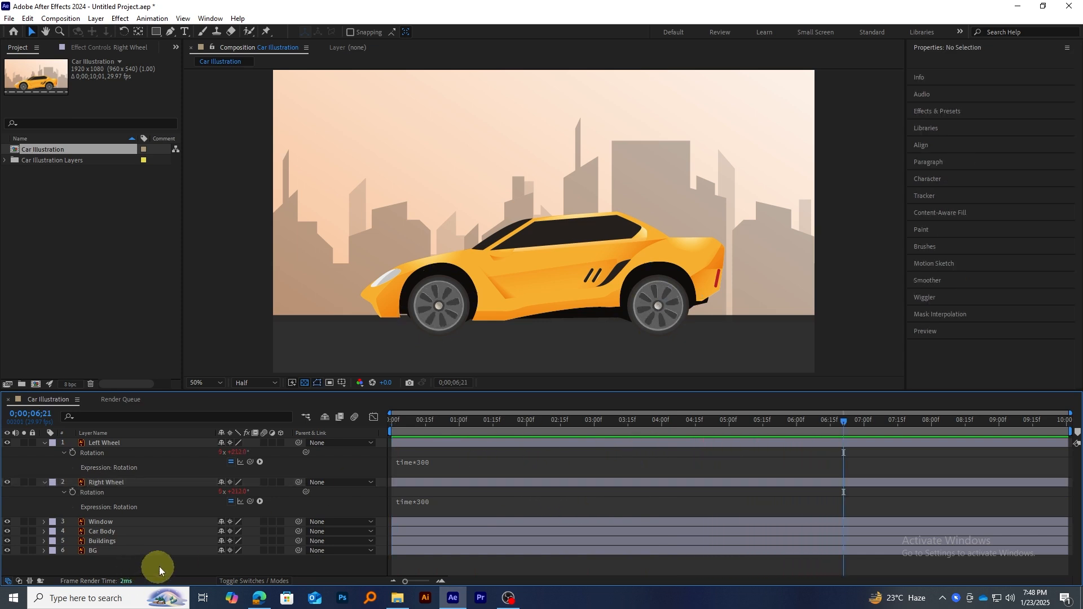
Parent the Window layer to the Car Body layer
{"action": "left_click", "coordinate": [119, 531]}
{"action": "left_click", "coordinate": [114, 522]}
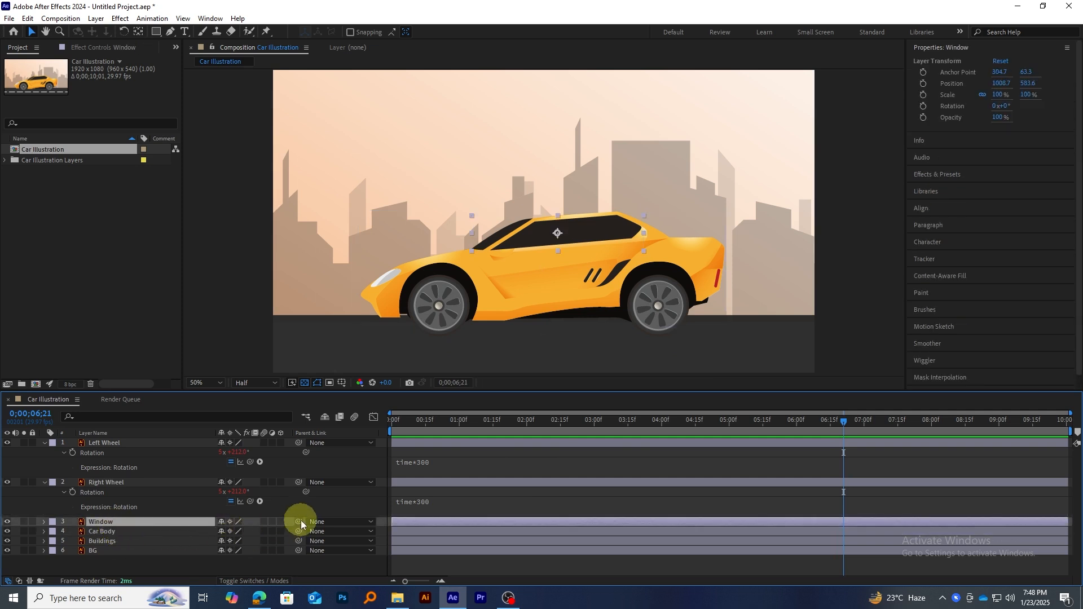
{"action": "left_click_drag", "start_coordinate": [300, 520], "coordinate": [146, 532]}
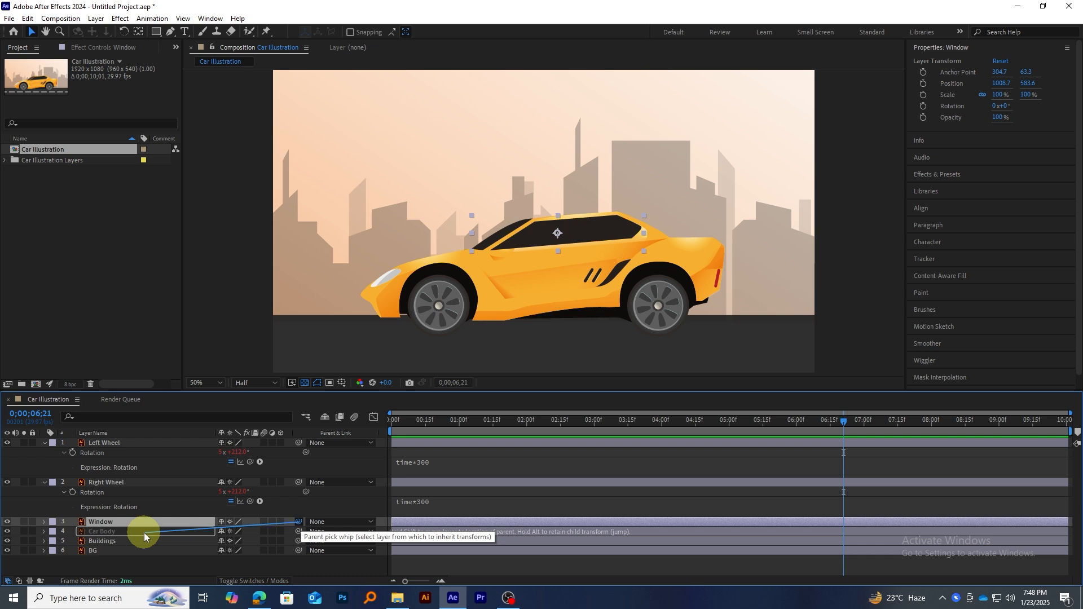
{"action": "left_click_drag", "start_coordinate": [144, 532], "coordinate": [144, 533]}
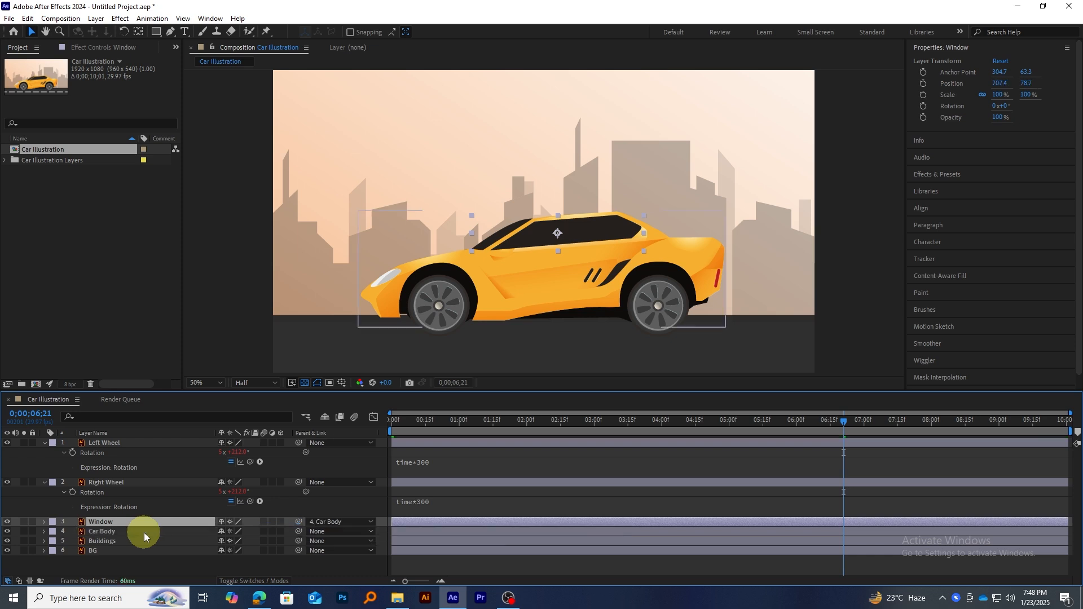
Add Car Body position keyframes at 0 seconds, 15 frames and 1 second
{"action": "left_click", "coordinate": [144, 533]}
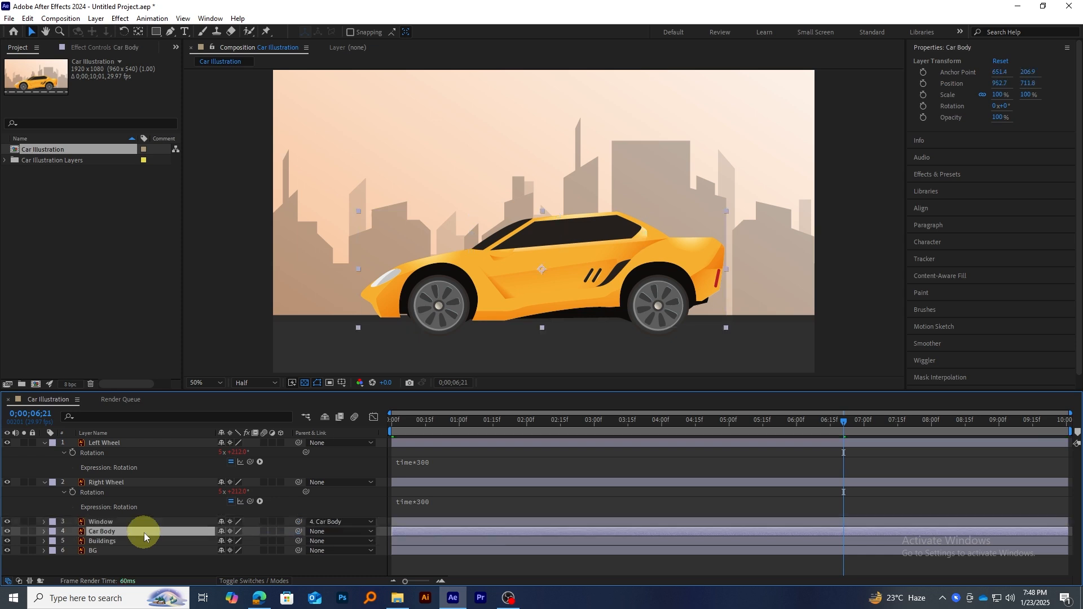
{"action": "key", "text": "p"}
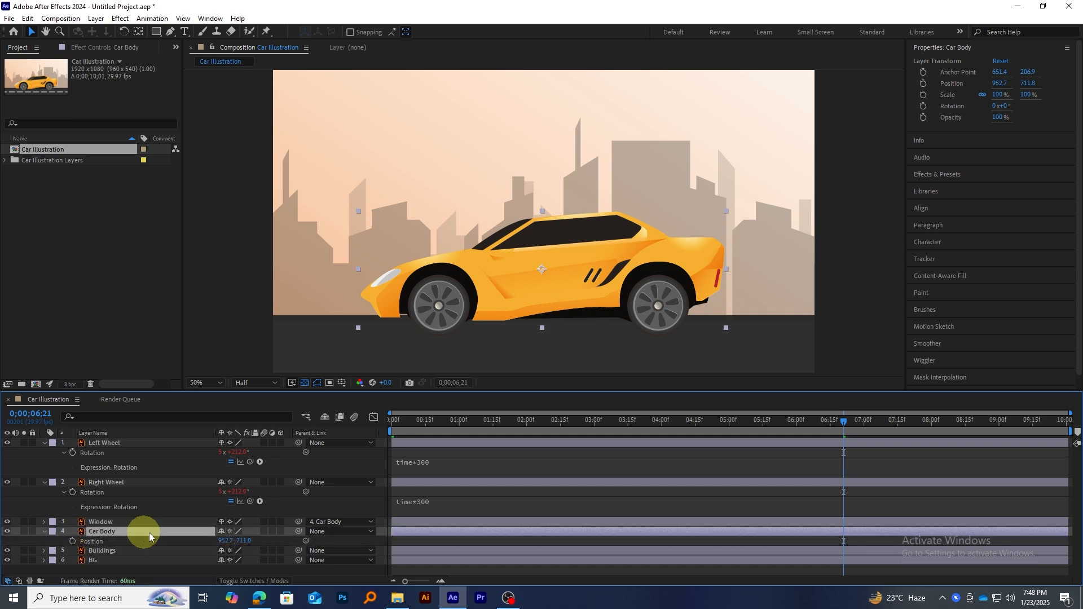
{"action": "left_click_drag", "start_coordinate": [445, 431], "coordinate": [262, 452]}
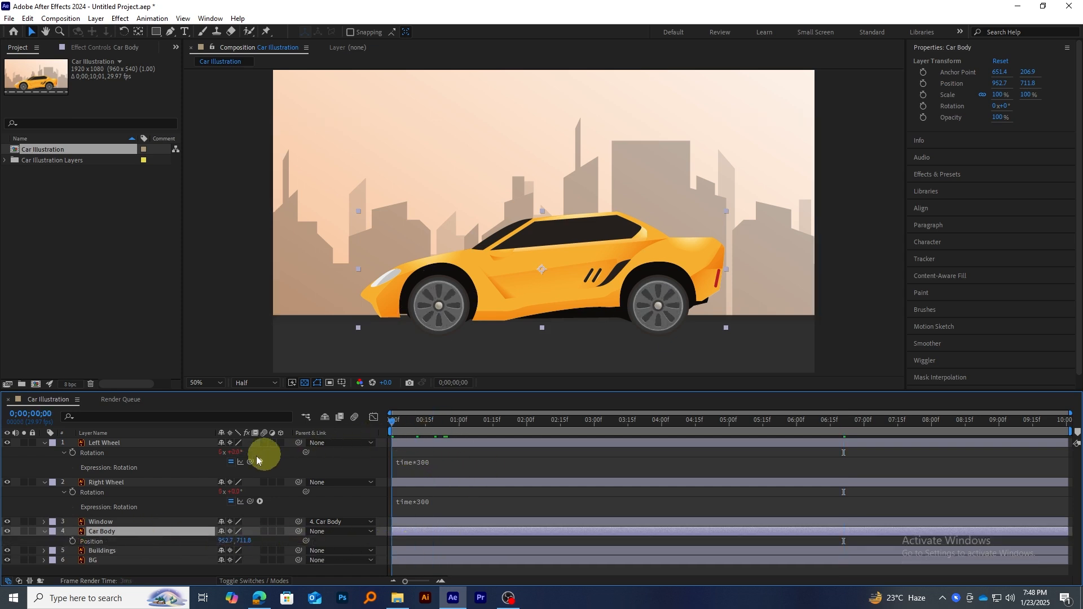
{"action": "left_click", "coordinate": [72, 542]}
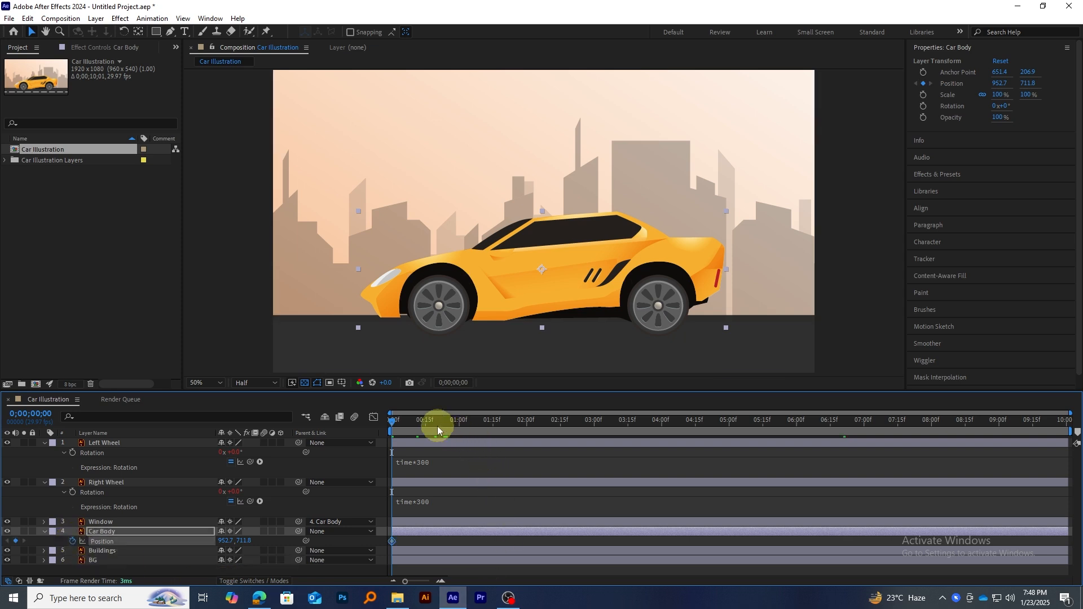
{"action": "mouse_move", "coordinate": [438, 426]}
{"action": "left_mouse_down"}
{"action": "mouse_move", "coordinate": [424, 424]}
{"action": "mouse_move", "coordinate": [458, 432]}
{"action": "left_mouse_up"}
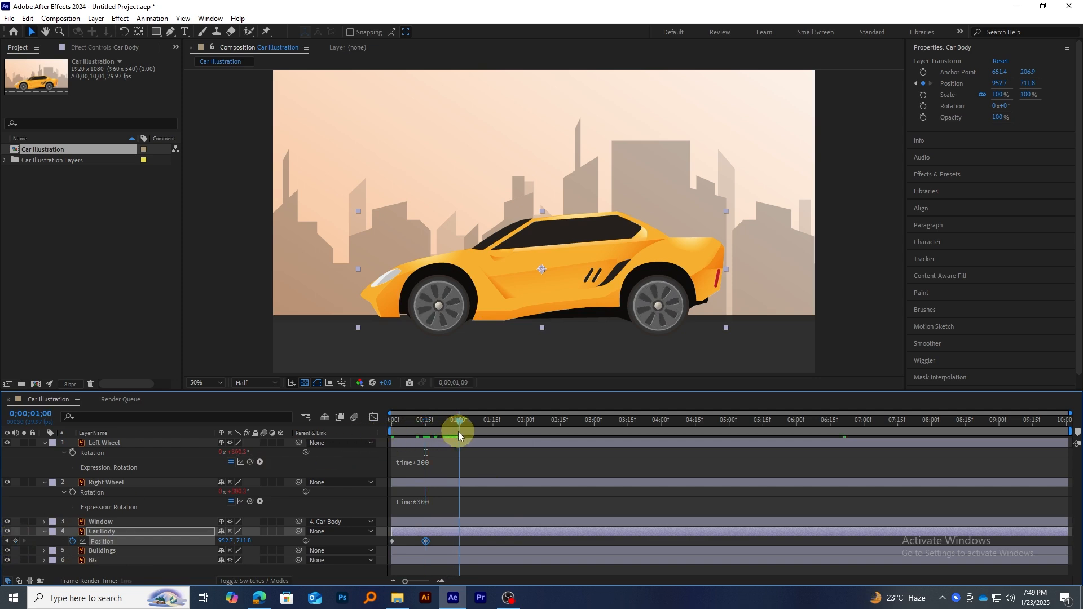
{"action": "left_click", "coordinate": [15, 541]}
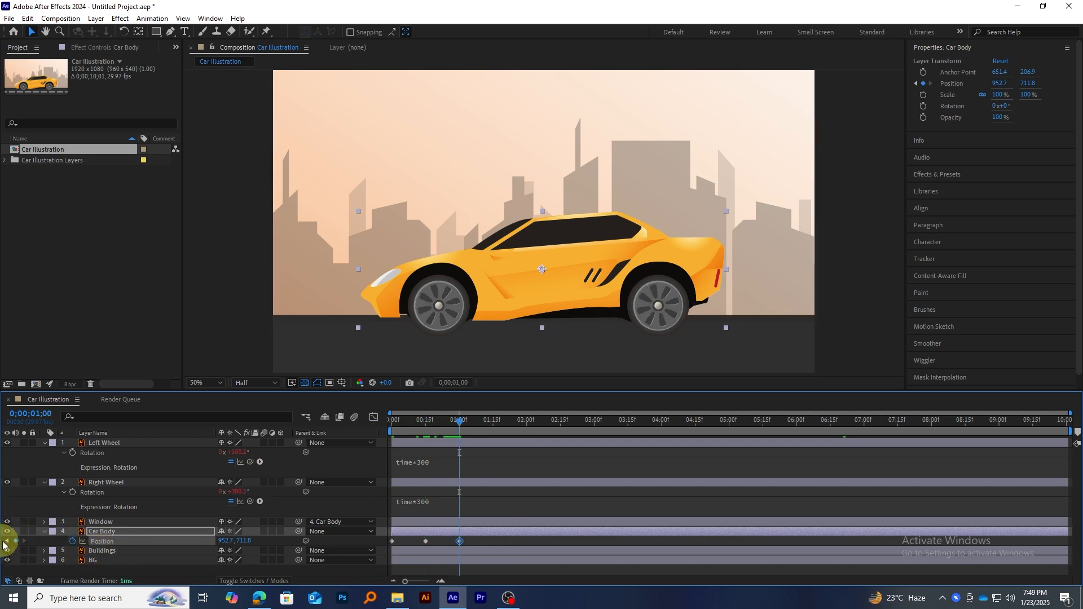
Nudge the Car Body down to a Y position of 723.8 at the 15-frame keyframe
{"action": "left_click", "coordinate": [7, 541]}
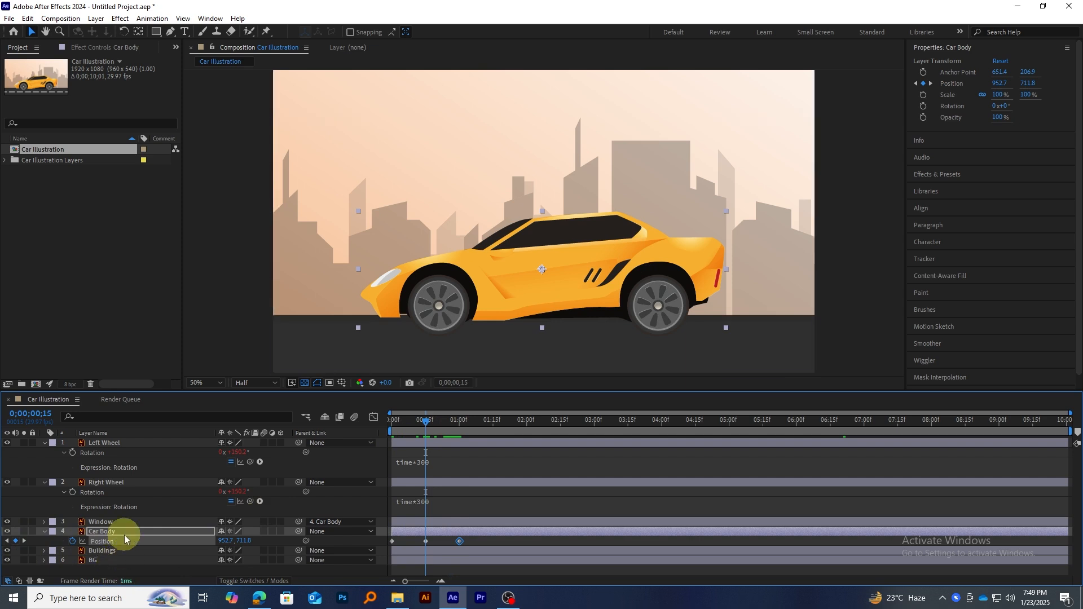
{"action": "left_click", "coordinate": [115, 532]}
{"action": "key", "text": "Down"}
{"action": "key", "text": "Down"}
{"action": "key", "text": "Down"}
{"action": "key", "text": "Down"}
{"action": "key", "text": "Down"}
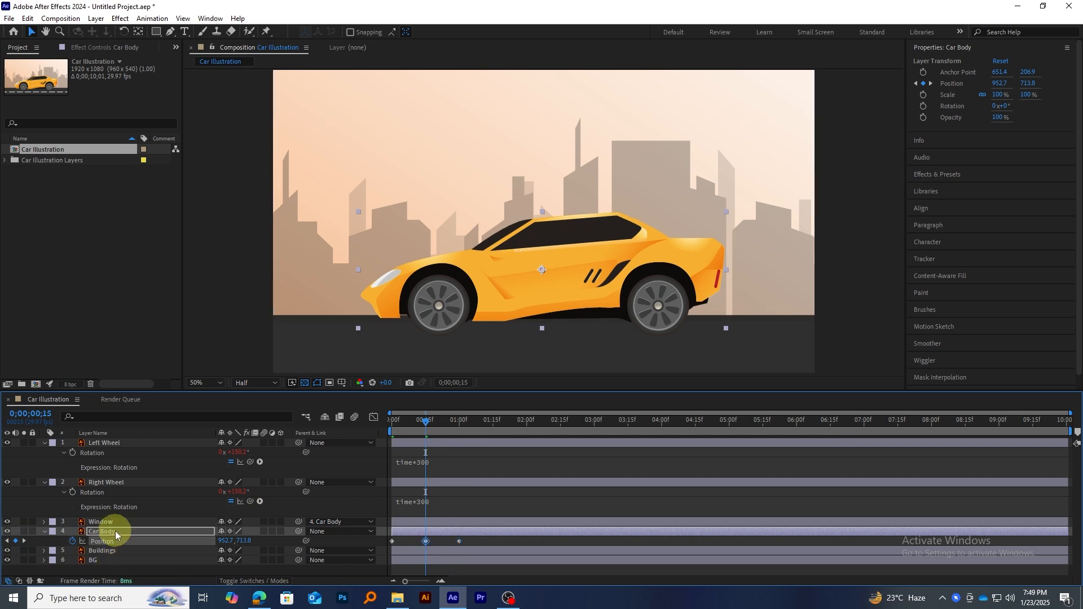
{"action": "key", "text": "Down"}
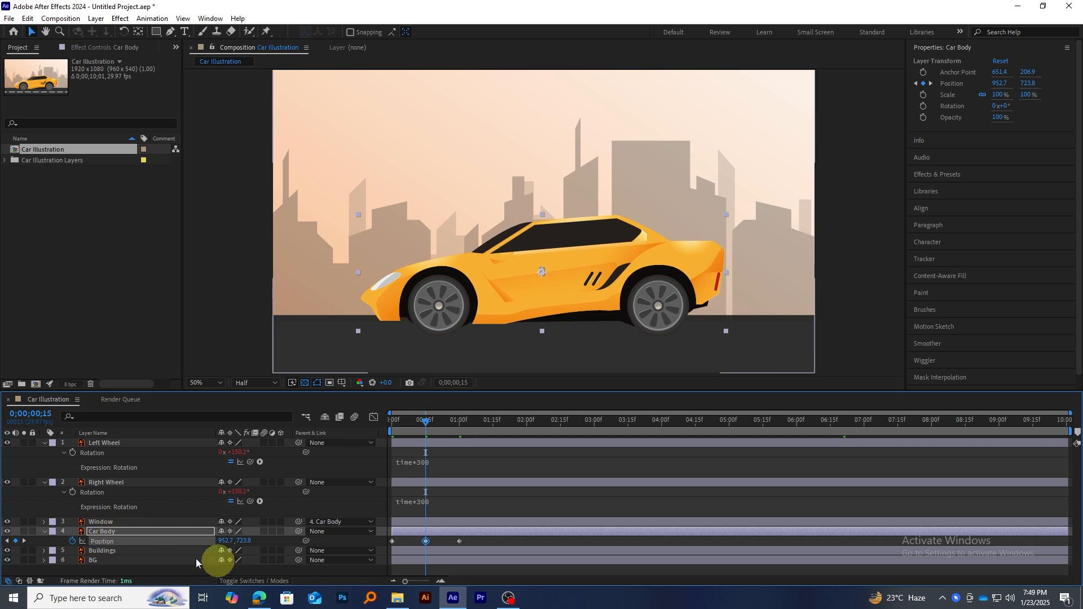
Add Car Body rotation keyframes at 0 seconds, 15 frames and 1 second, matching the position keyframes
{"action": "left_click", "coordinate": [113, 532]}
{"action": "key", "text": "shift+r"}
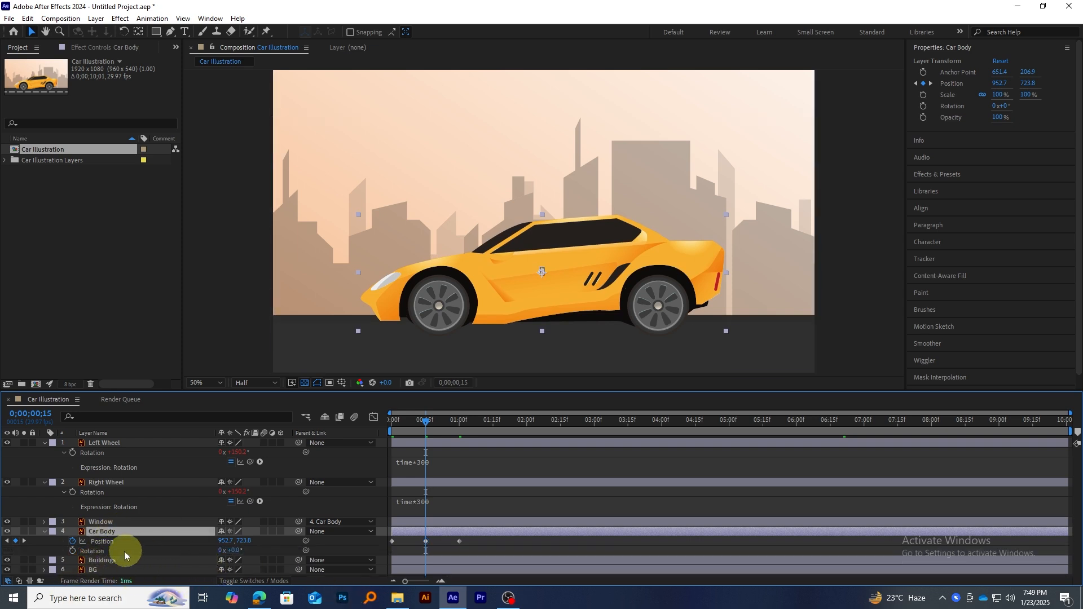
{"action": "left_click", "coordinate": [7, 541]}
{"action": "left_click", "coordinate": [72, 550]}
{"action": "left_click", "coordinate": [24, 541]}
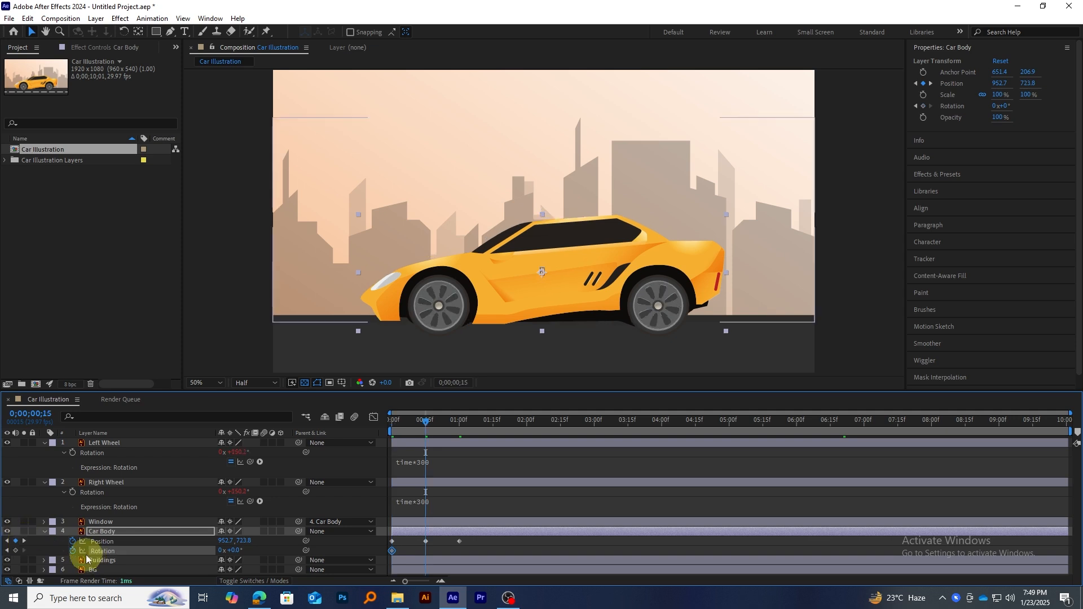
{"action": "left_click", "coordinate": [16, 551]}
{"action": "mouse_move", "coordinate": [436, 425]}
{"action": "left_mouse_down"}
{"action": "mouse_move", "coordinate": [459, 423]}
{"action": "mouse_move", "coordinate": [426, 431]}
{"action": "left_mouse_up"}
{"action": "left_click", "coordinate": [15, 550]}
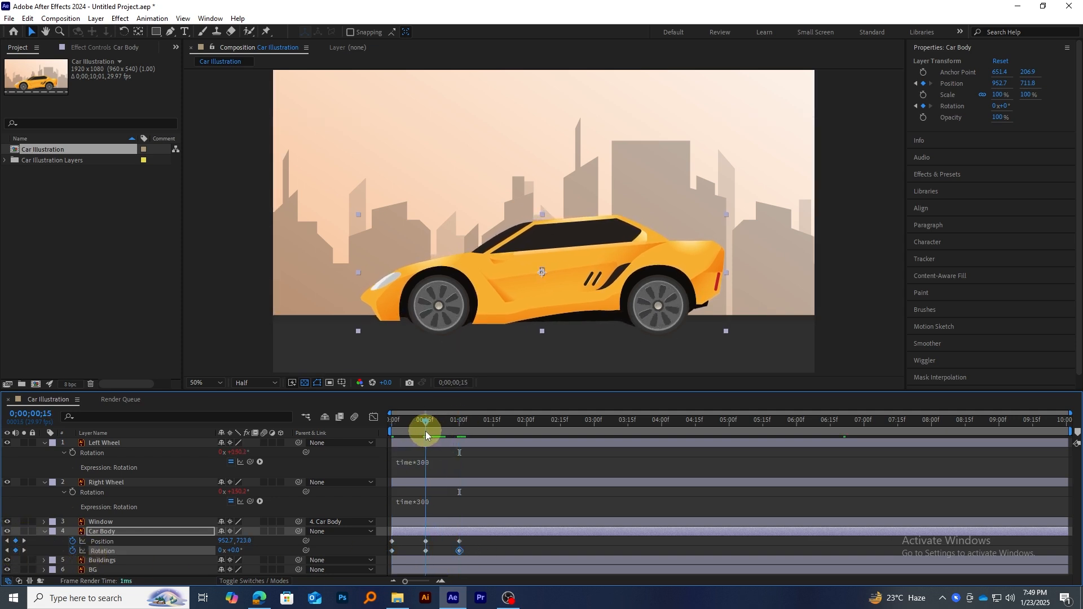
Set the Car Body's rotation to 0.5° at the 15-frame keyframe
{"action": "left_click", "coordinate": [275, 549]}
{"action": "left_click", "coordinate": [234, 550]}
{"action": "type", "text": ".5"}
{"action": "key", "text": "Return"}
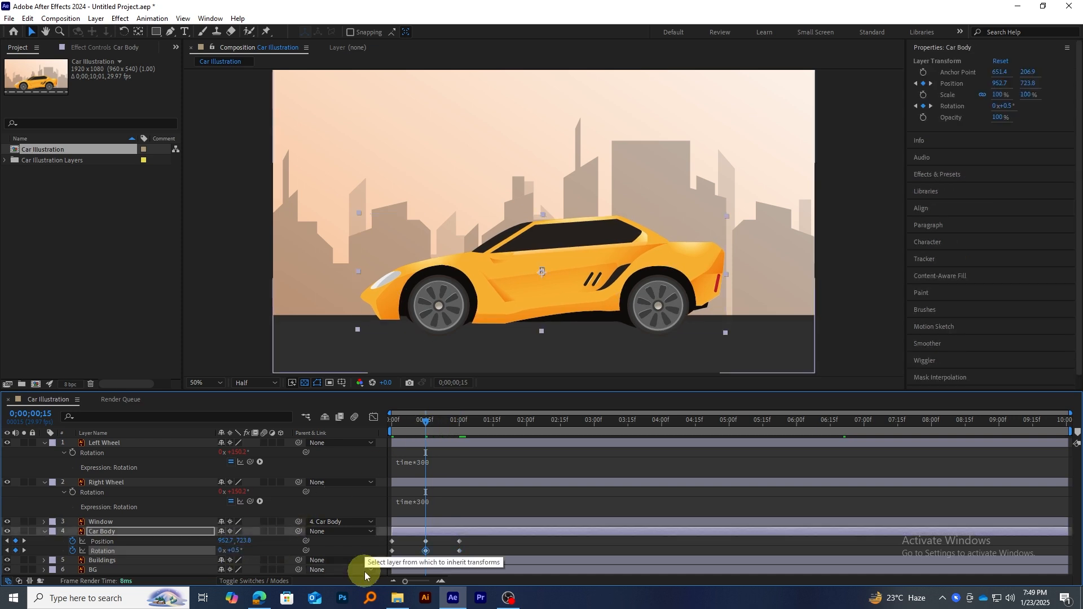
Apply Easy Ease to all position and rotation keyframes of the Car Body layer
{"action": "left_click", "coordinate": [479, 551]}
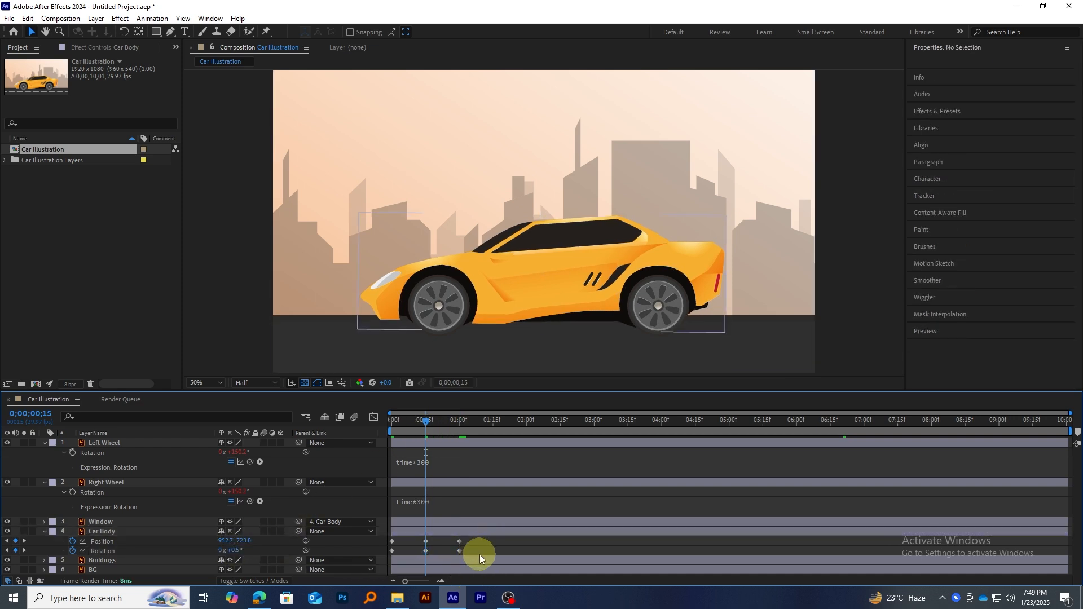
{"action": "left_click_drag", "start_coordinate": [480, 554], "coordinate": [387, 537]}
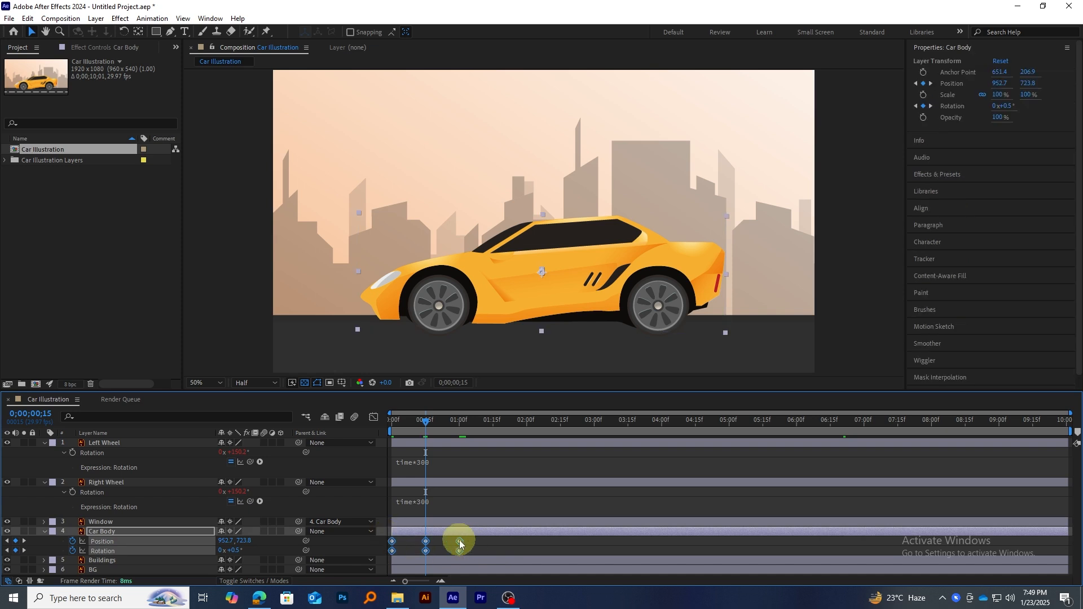
{"action": "right_click", "coordinate": [460, 545]}
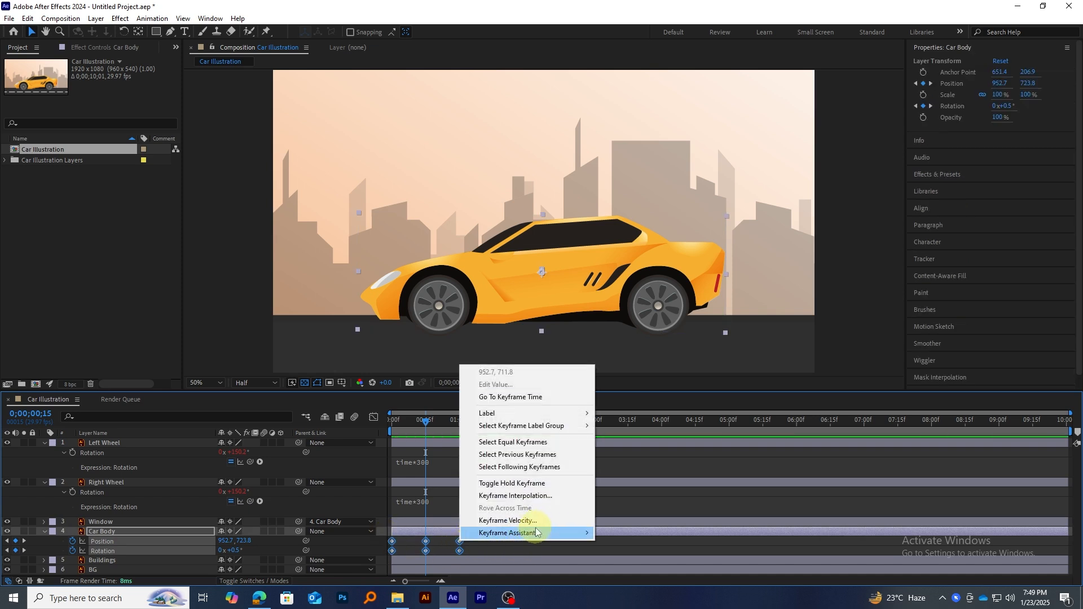
{"action": "mouse_move", "coordinate": [525, 534]}
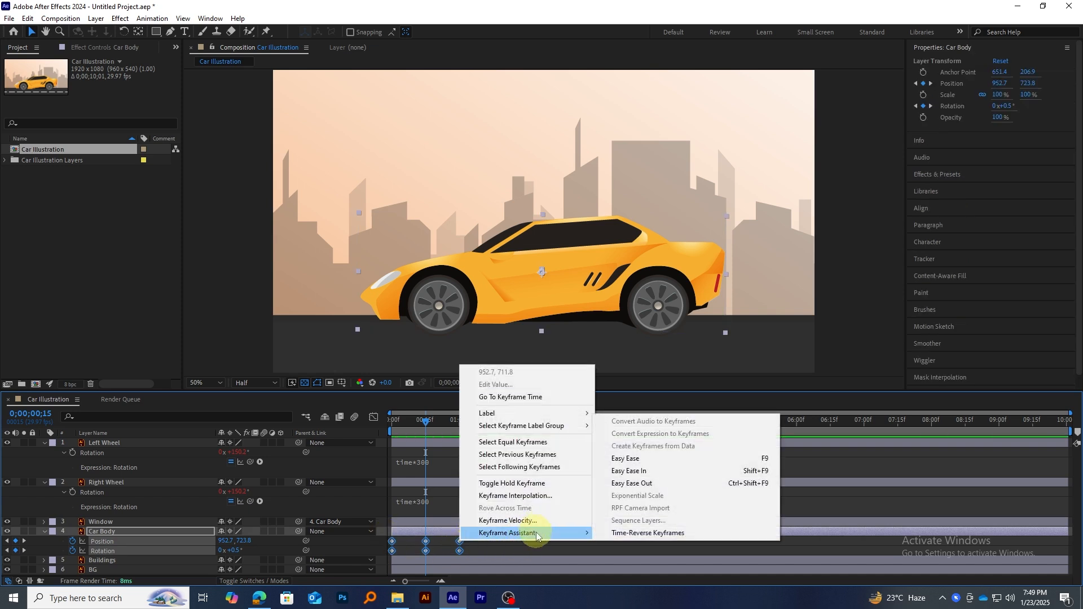
{"action": "left_click", "coordinate": [650, 463]}
{"action": "left_click", "coordinate": [499, 546]}
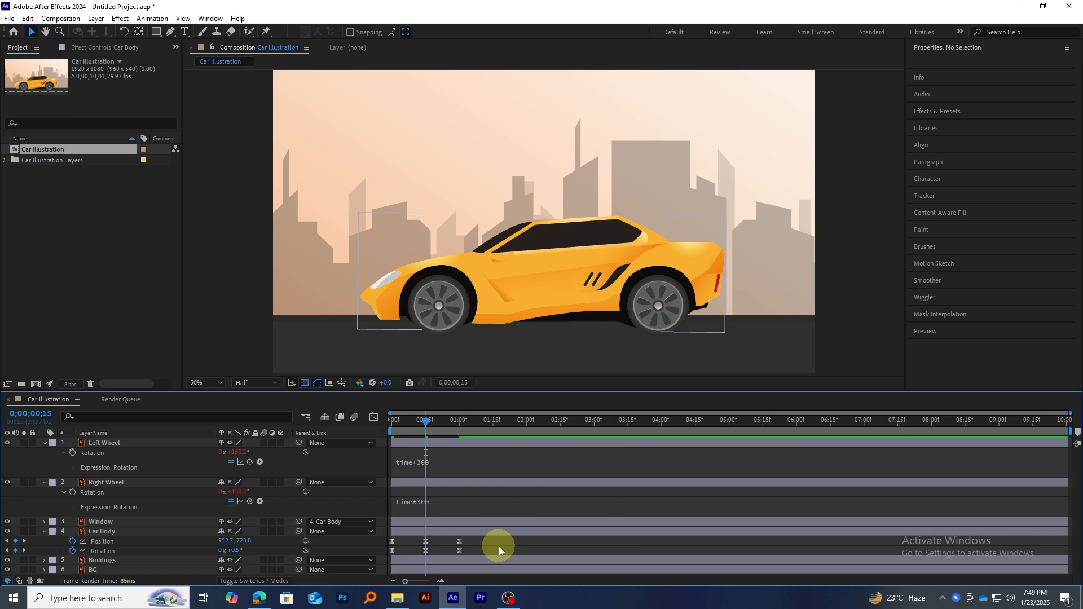
Add the expression loopOut('cycle') to the Car Body layer's position
{"action": "left_click", "coordinate": [75, 541], "text": "alt"}
{"action": "type", "text": "loopOut("}
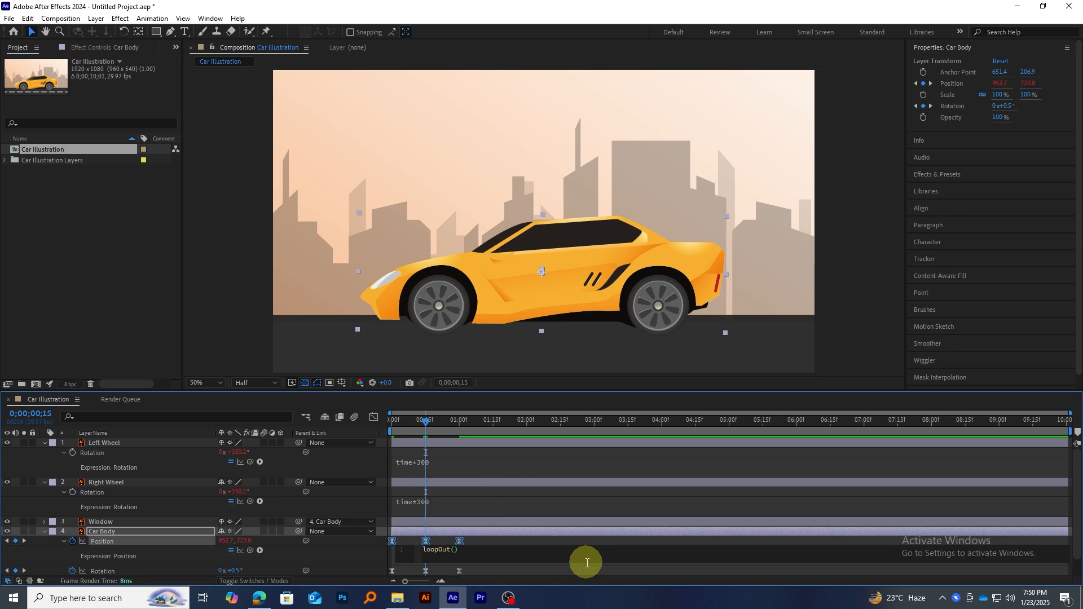
{"action": "type", "text": "'cycle"}
{"action": "left_click", "coordinate": [484, 554]}
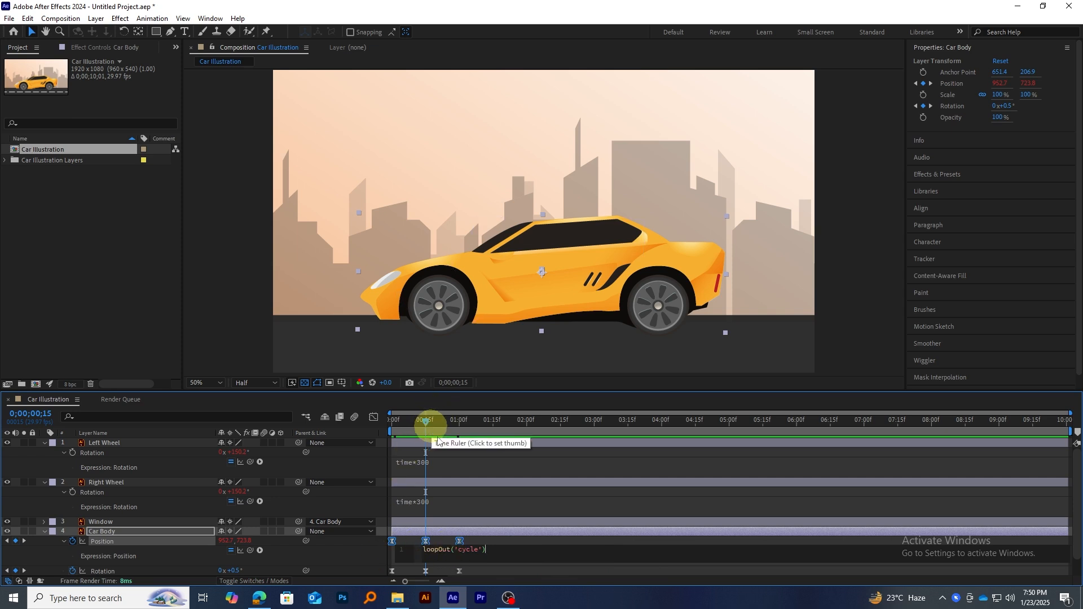
Add the expression loopOut('cycle') to the Car Body layer's rotation and play the animation from the start
{"action": "left_click_drag", "start_coordinate": [426, 426], "coordinate": [384, 428]}
{"action": "scroll", "coordinate": [112, 566], "scroll_direction": "down", "scroll_amount": 1}
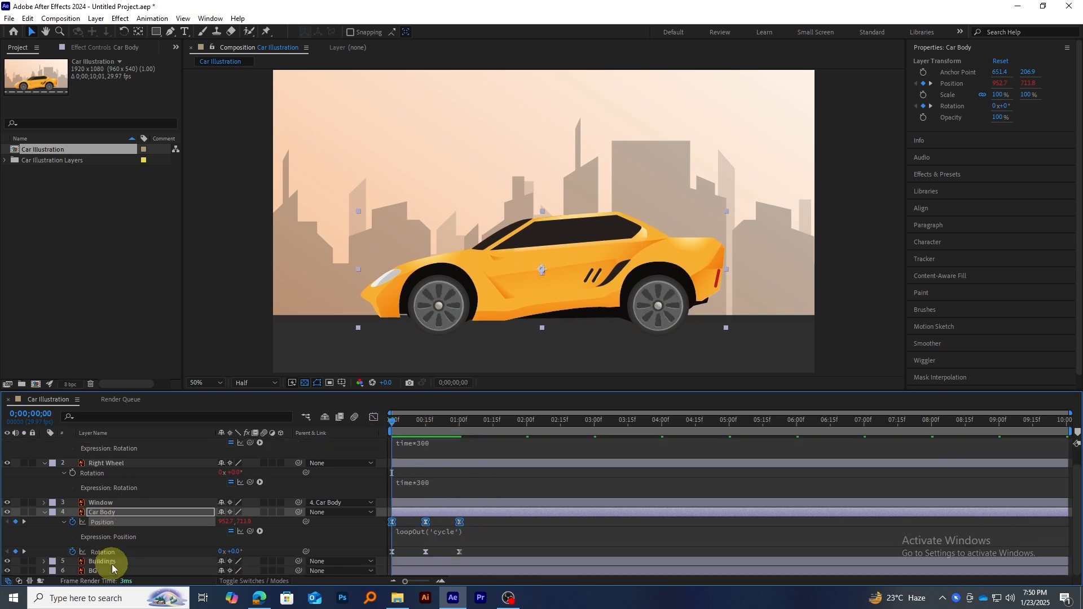
{"action": "left_click", "coordinate": [72, 551], "text": "alt"}
{"action": "type", "text": "loopOut('cycle')"}
{"action": "mouse_move", "coordinate": [498, 590]}
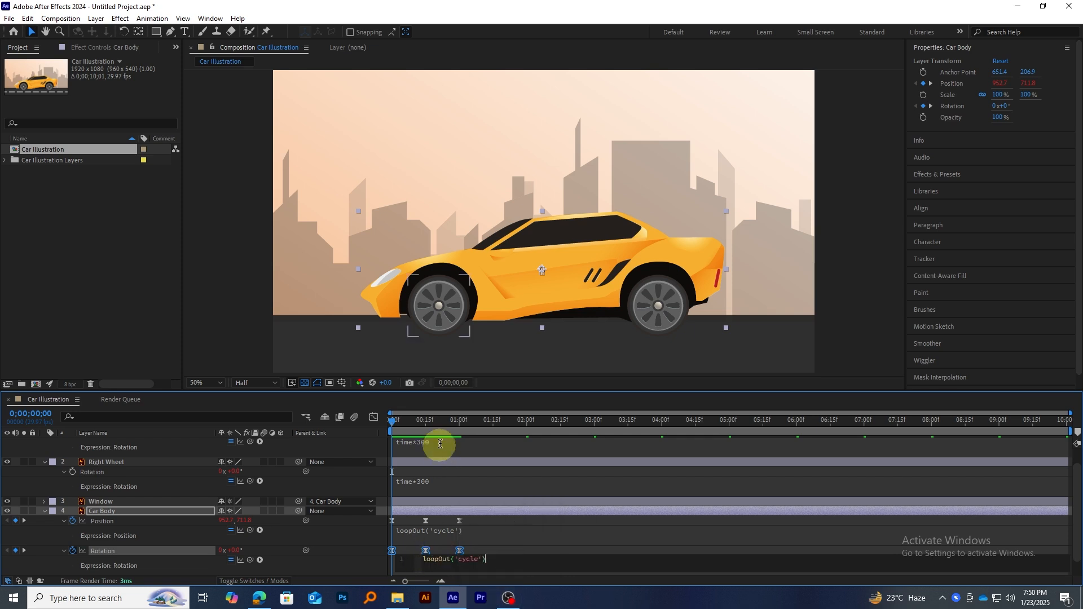
{"action": "left_click", "coordinate": [300, 446]}
{"action": "key", "text": "space"}
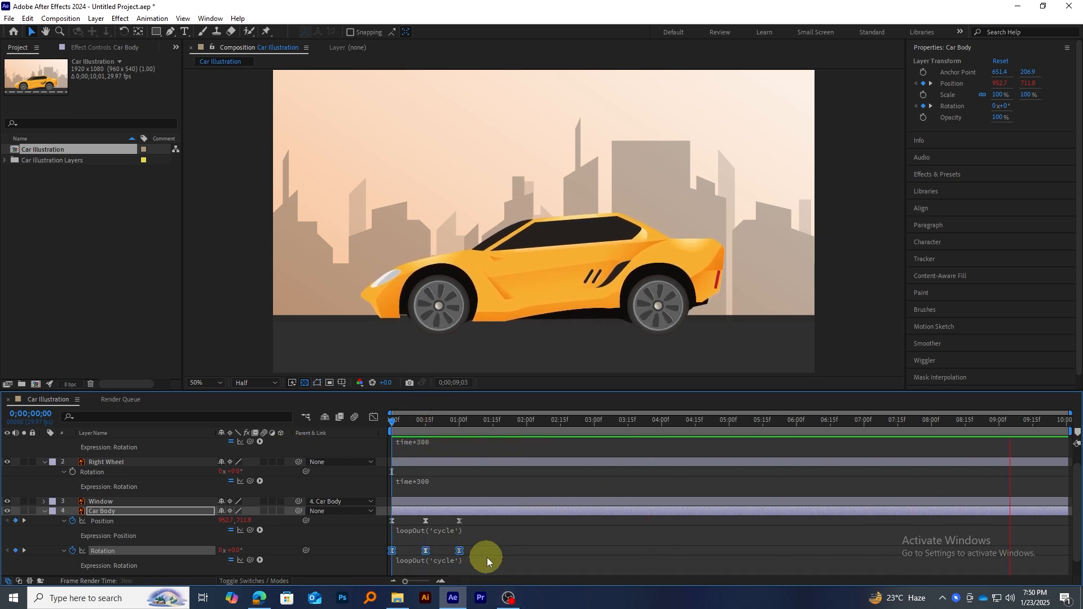
Compress the Car Body's rotation keyframes evenly so the last one sits at about 21 frames, and preview the loop
{"action": "key", "text": "space"}
{"action": "left_click_drag", "start_coordinate": [483, 545], "coordinate": [439, 551]}
{"action": "left_click_drag", "start_coordinate": [451, 425], "coordinate": [389, 431]}
{"action": "key", "text": "space"}
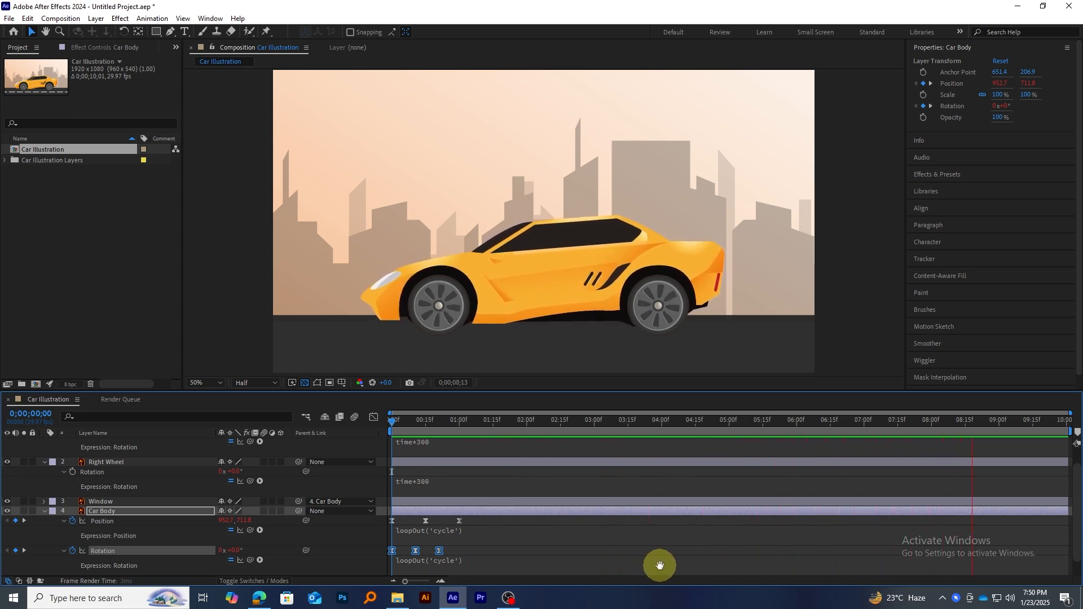
{"action": "key", "text": "space"}
{"action": "scroll", "coordinate": [516, 562], "scroll_direction": "up", "scroll_amount": 2}
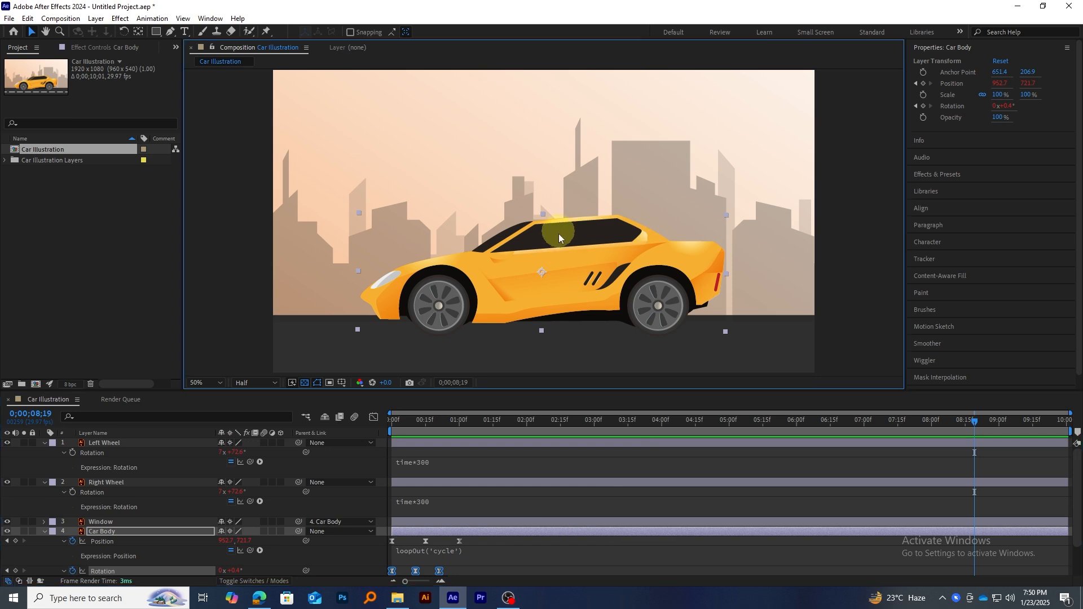
{"action": "left_click", "coordinate": [45, 532]}
{"action": "left_click", "coordinate": [111, 565]}
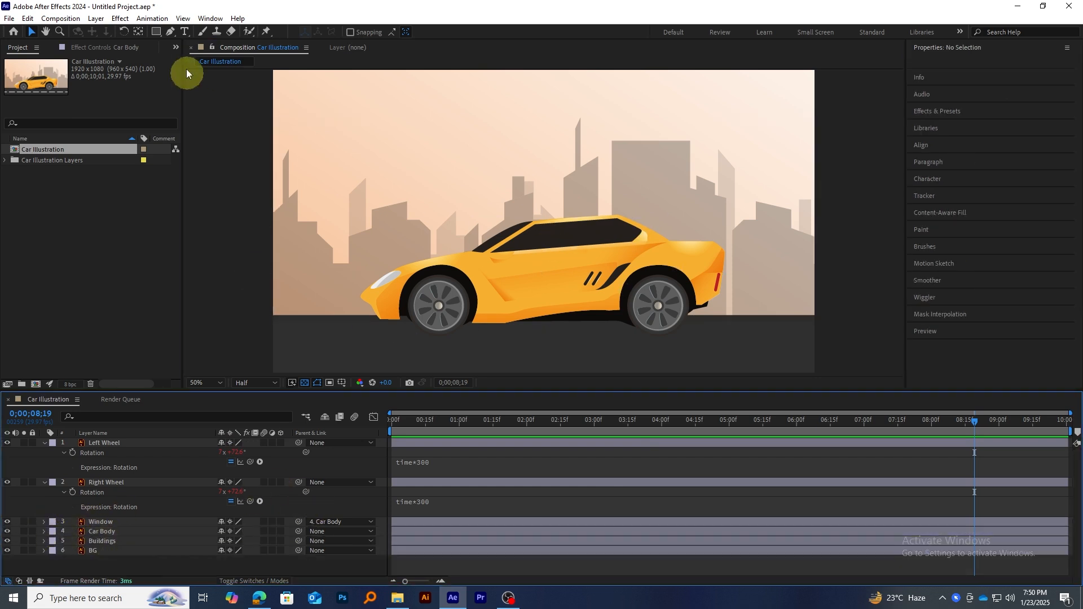
Set up the Rectangle tool with no stroke and a grey solid fill
{"action": "left_click", "coordinate": [157, 32]}
{"action": "left_click", "coordinate": [380, 31]}
{"action": "left_click", "coordinate": [483, 273]}
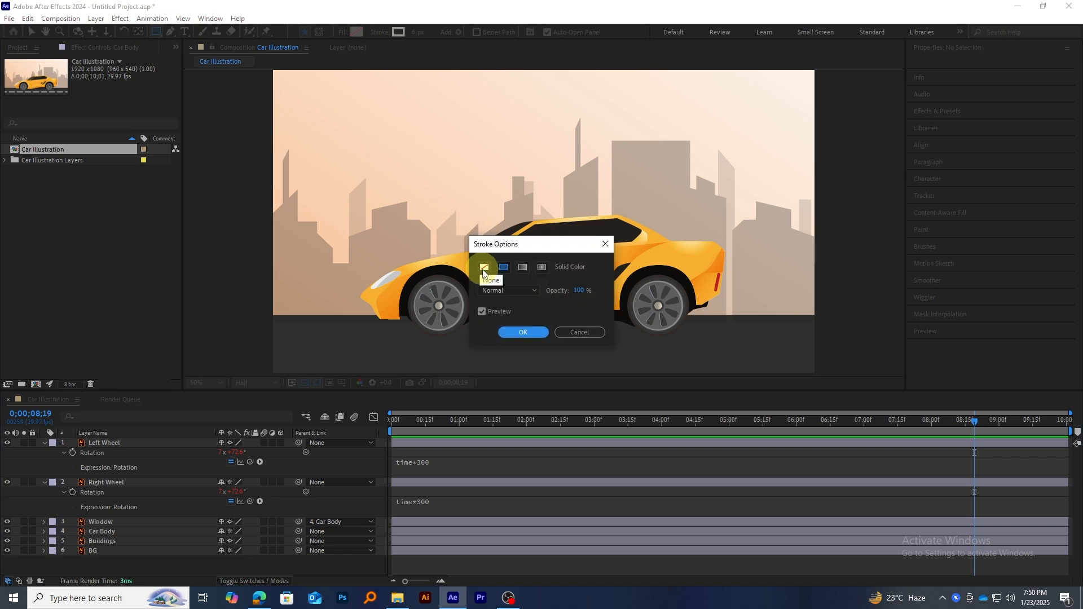
{"action": "left_click", "coordinate": [515, 331]}
{"action": "left_click", "coordinate": [357, 32]}
{"action": "left_click", "coordinate": [904, 238]}
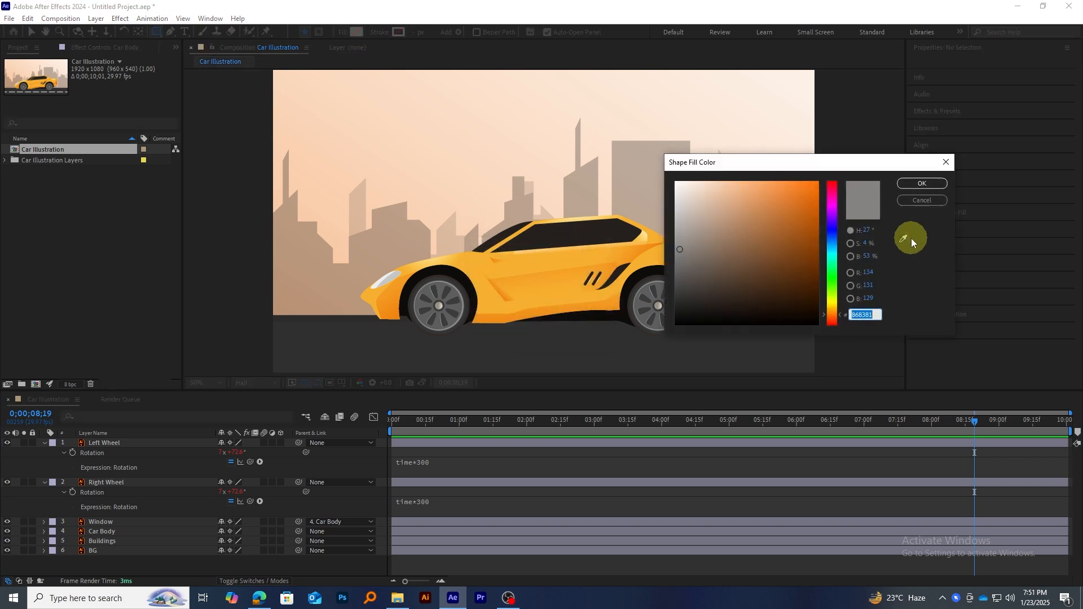
{"action": "left_click", "coordinate": [559, 231]}
{"action": "left_click", "coordinate": [689, 253]}
{"action": "left_click", "coordinate": [909, 183]}
Draw a tall rectangle about 74 × 562 px above the car's hood and duplicate it within the same shape layer
{"action": "mouse_move", "coordinate": [377, 107]}
{"action": "left_mouse_down"}
{"action": "mouse_move", "coordinate": [398, 126]}
{"action": "mouse_move", "coordinate": [399, 266]}
{"action": "left_mouse_up"}
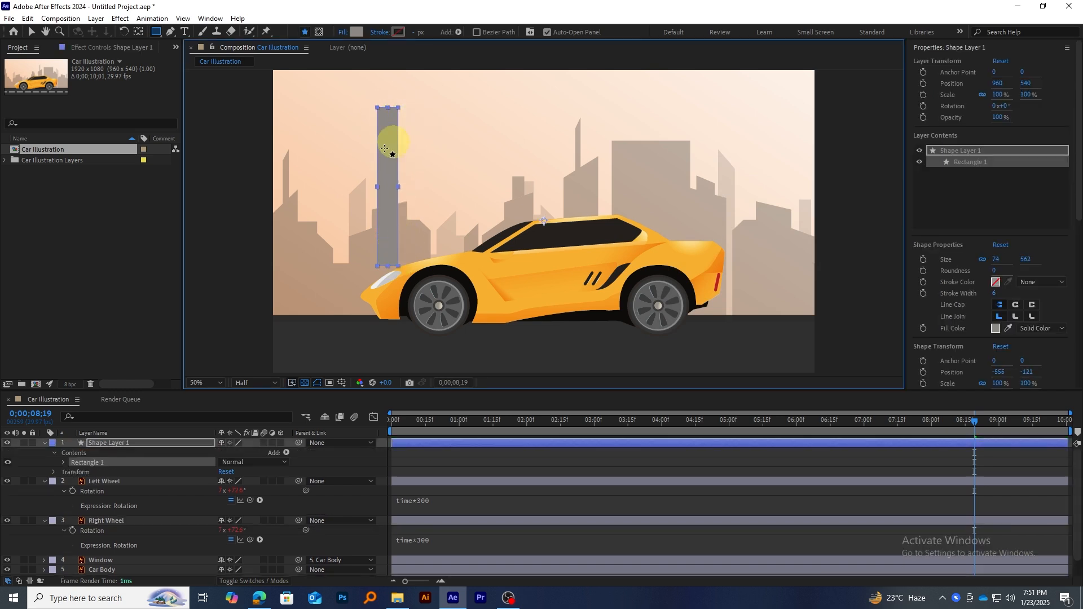
{"action": "left_click", "coordinate": [101, 473]}
{"action": "left_click", "coordinate": [104, 462]}
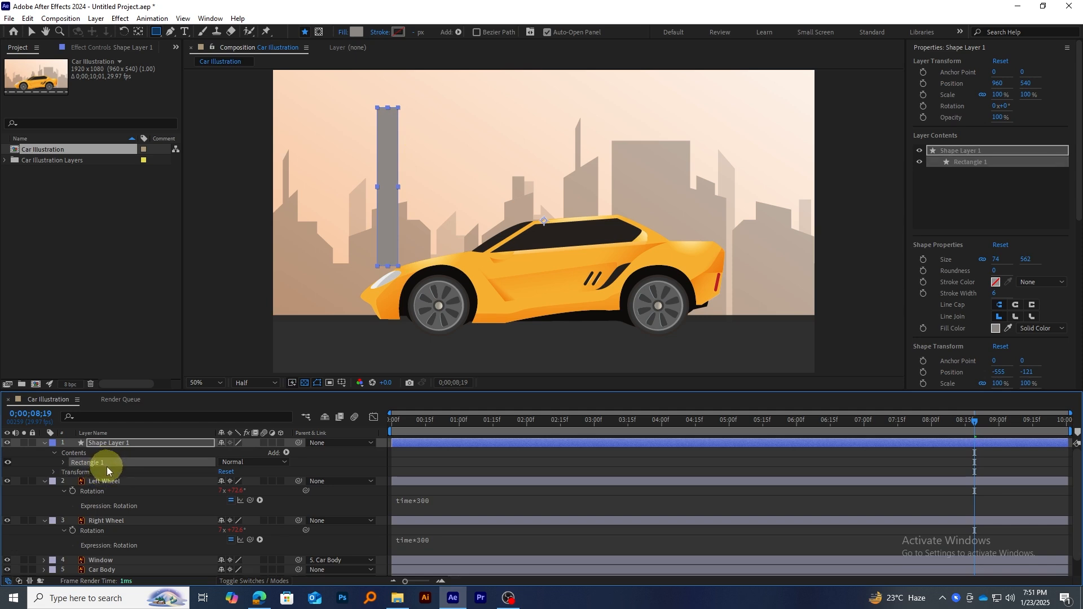
{"action": "key", "text": "ctrl+d"}
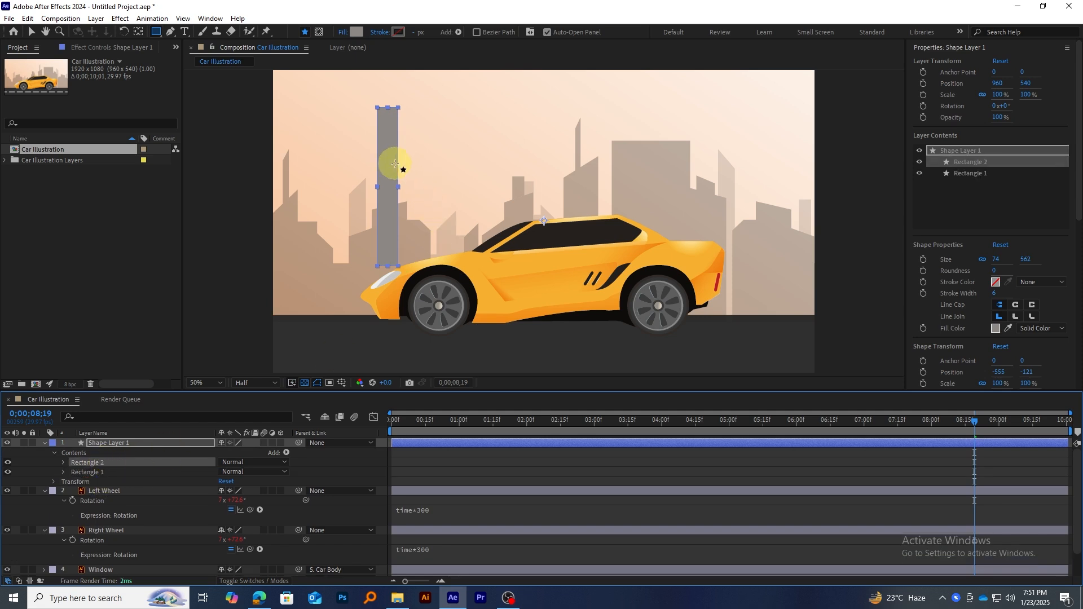
{"action": "key", "text": "shift+Right"}
{"action": "left_click", "coordinate": [32, 32]}
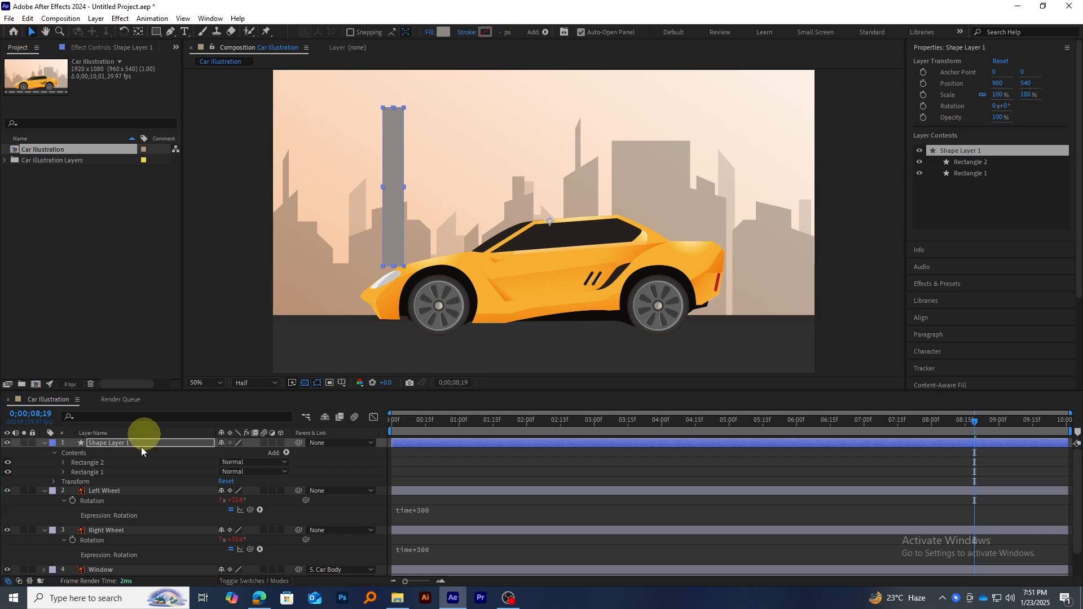
Arrange duplicated rectangles side by side as four vertical bars, with two narrow bars between two wide ones
{"action": "left_click", "coordinate": [105, 463]}
{"action": "left_click_drag", "start_coordinate": [399, 167], "coordinate": [466, 169]}
{"action": "left_click", "coordinate": [400, 174]}
{"action": "key", "text": "ctrl+d"}
{"action": "left_click", "coordinate": [393, 172]}
{"action": "key", "text": "ctrl+d"}
{"action": "left_click_drag", "start_coordinate": [470, 186], "coordinate": [472, 186]}
{"action": "key", "text": "shift+Left"}
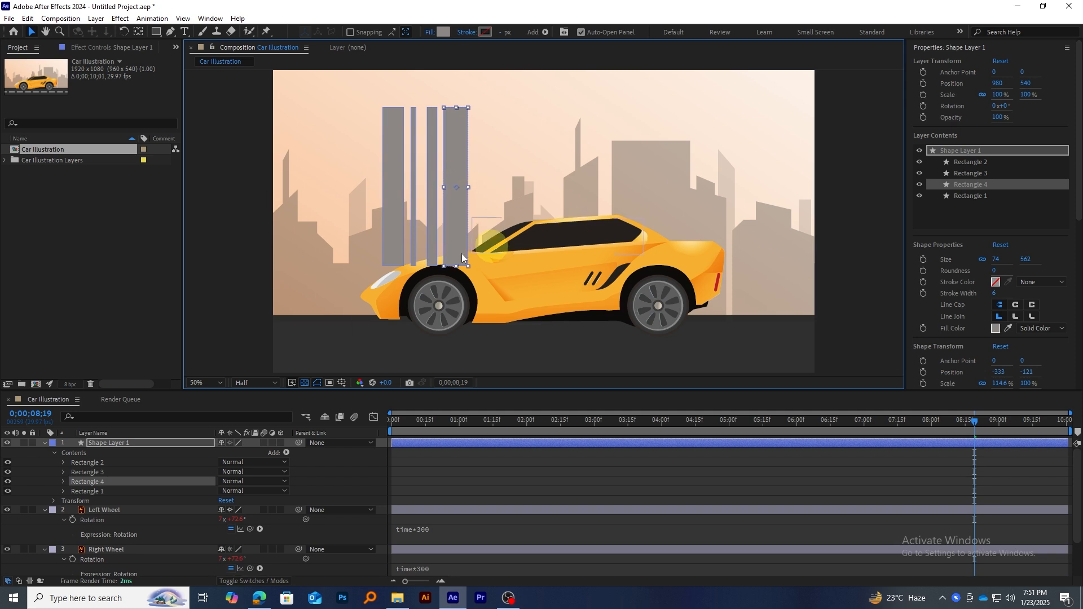
Center Shape Layer 1's anchor point on the bars and set the layer's rotation to 23°
{"action": "key", "text": "r"}
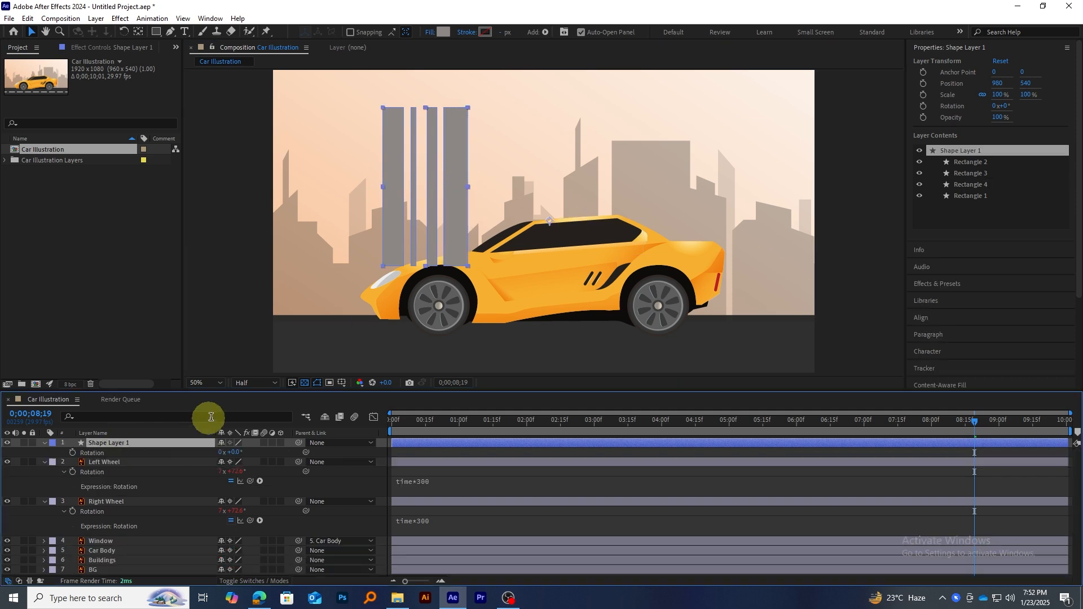
{"action": "left_click", "coordinate": [139, 36]}
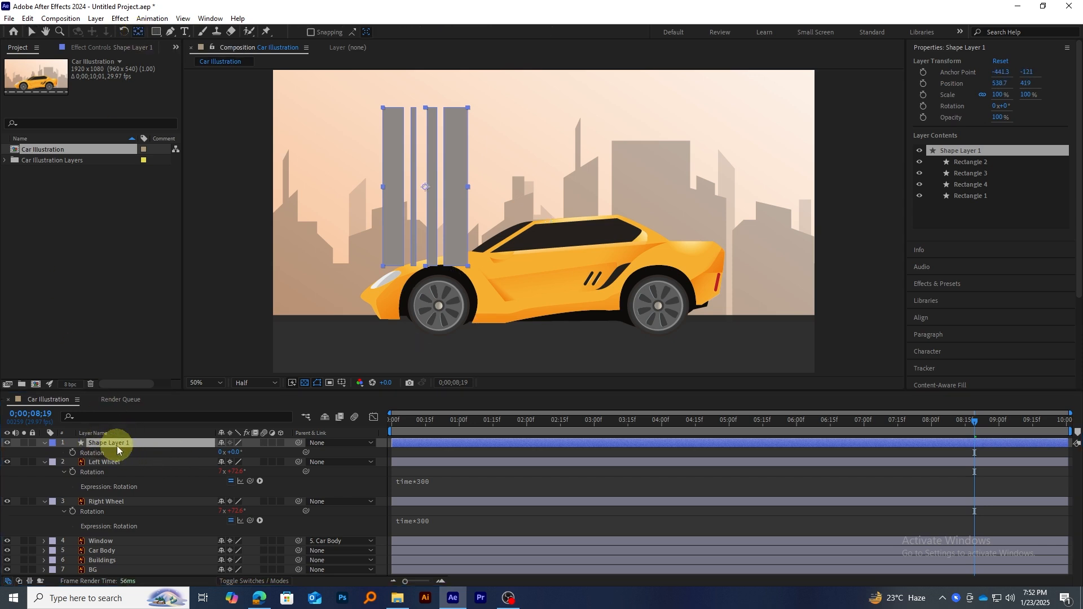
{"action": "left_click_drag", "start_coordinate": [231, 452], "coordinate": [242, 451]}
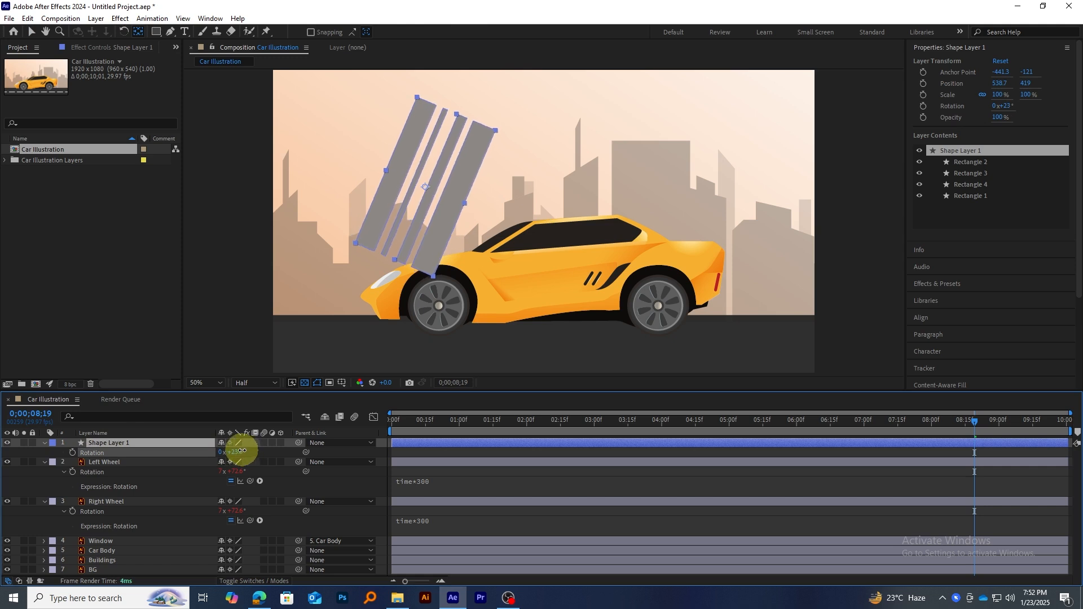
{"action": "left_click", "coordinate": [161, 445]}
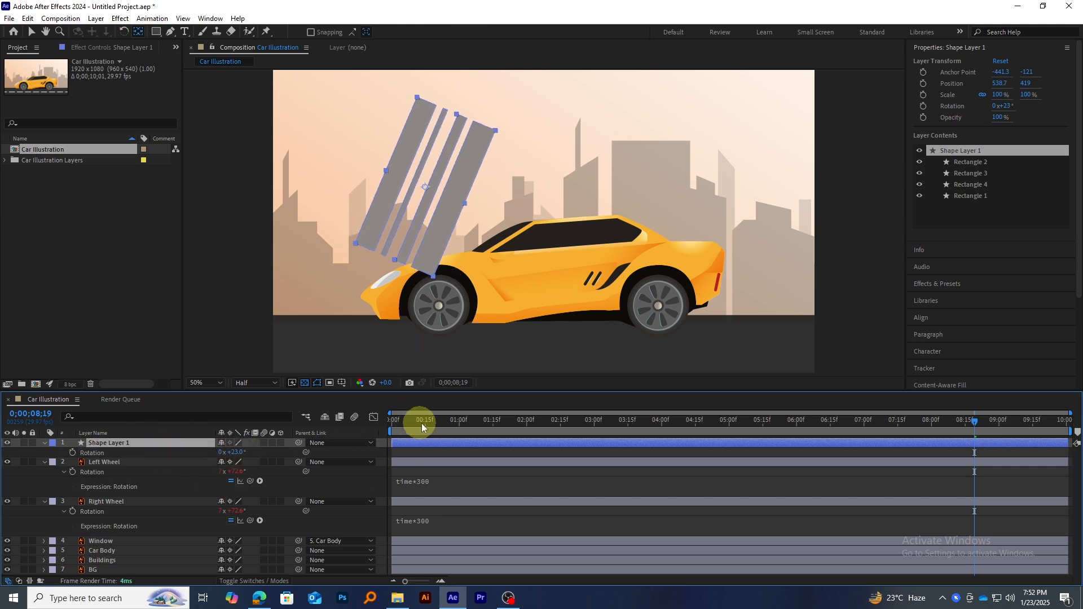
Keyframe Shape Layer 1's position at 0 seconds, and move the bars to about 1448.7, 707 over the car's rear at 1 second
{"action": "left_click_drag", "start_coordinate": [430, 423], "coordinate": [346, 425]}
{"action": "key", "text": "p"}
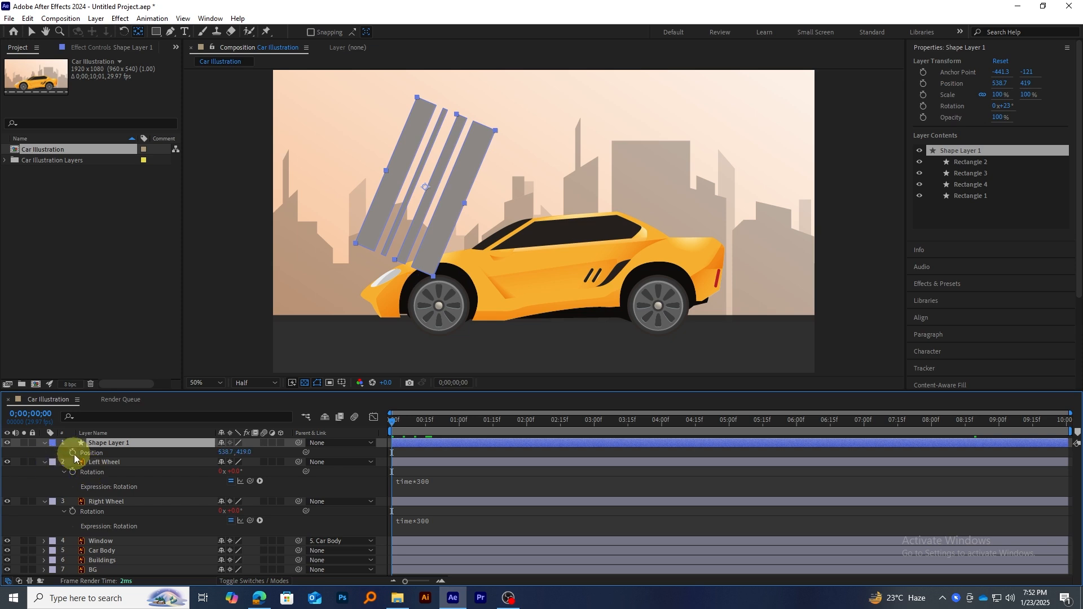
{"action": "left_click", "coordinate": [74, 453]}
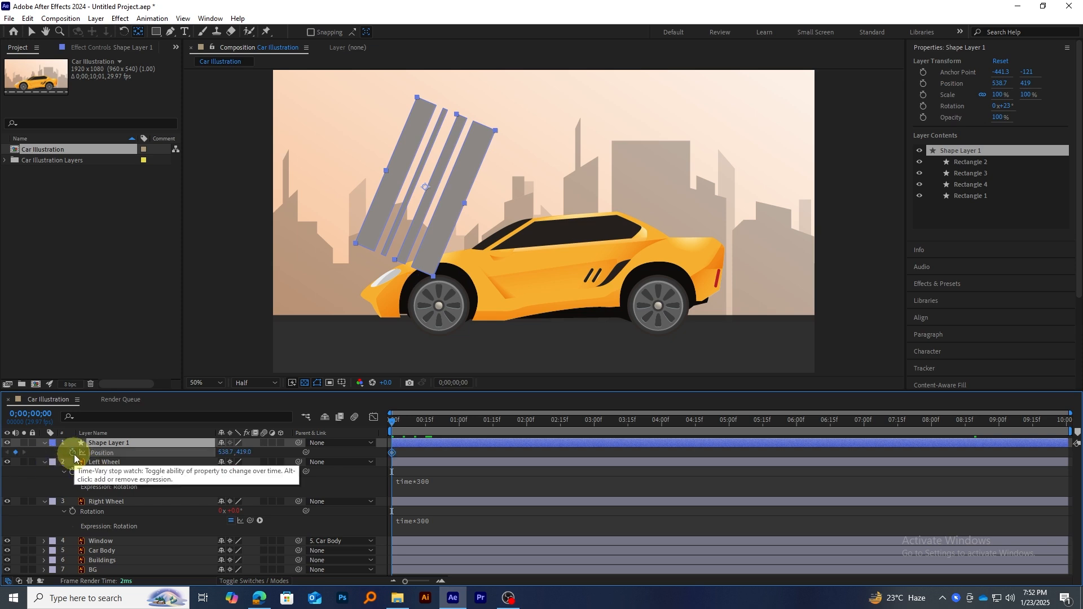
{"action": "left_click", "coordinate": [459, 425]}
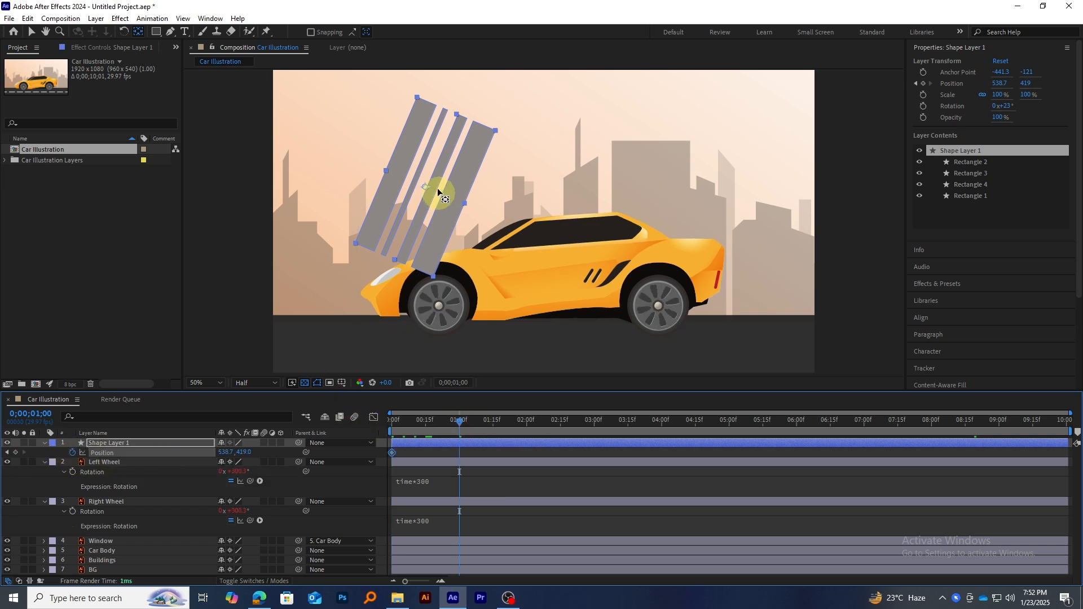
{"action": "left_click", "coordinate": [31, 34]}
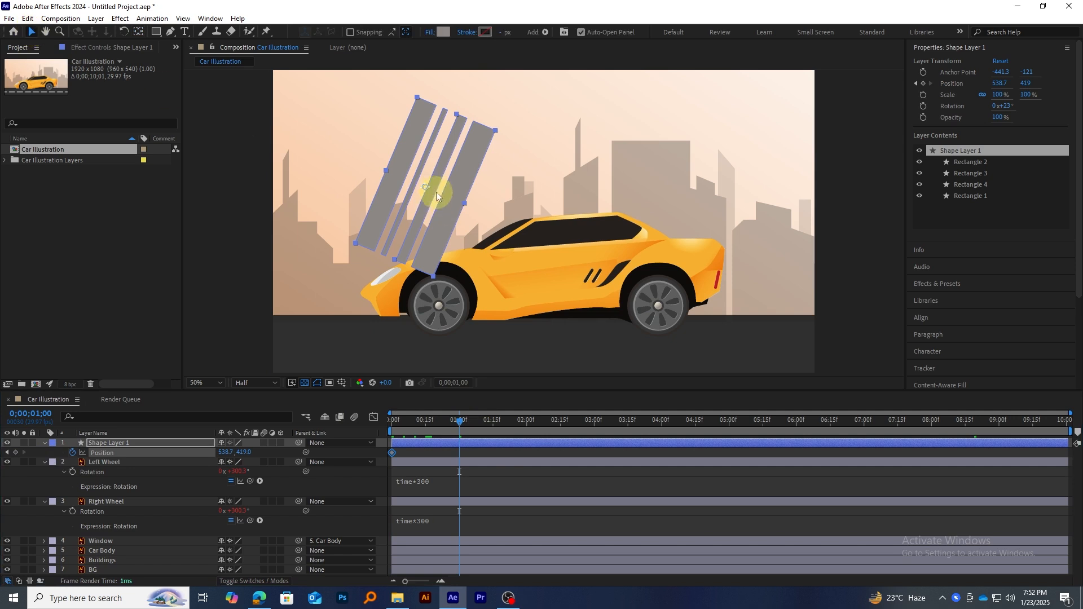
{"action": "left_click_drag", "start_coordinate": [433, 185], "coordinate": [692, 265]}
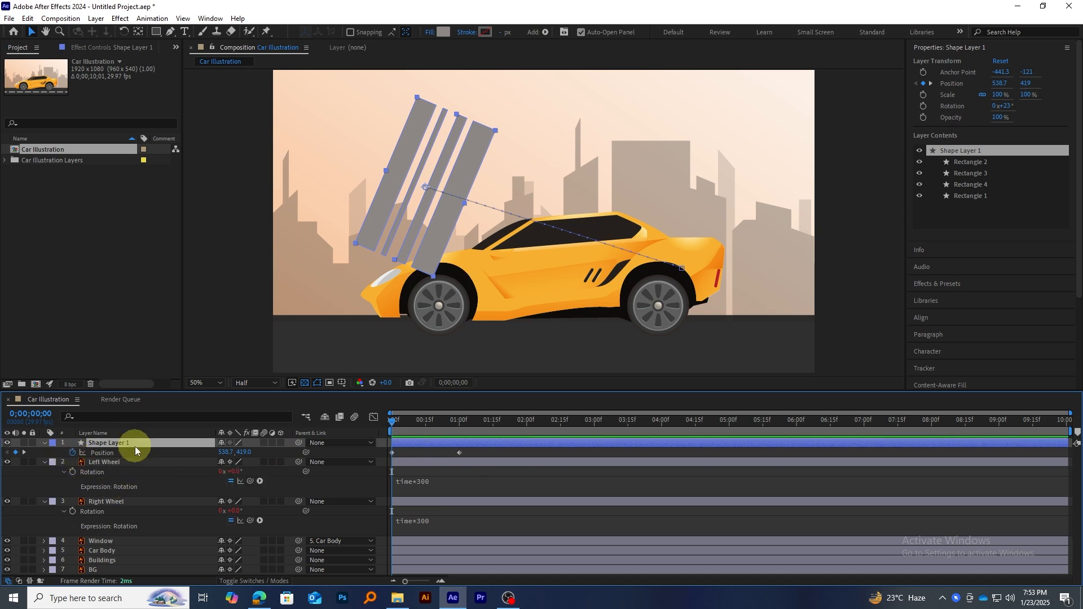
Move Shape Layer 1 directly above the Window layer and show the Track Matte options
{"action": "left_click", "coordinate": [107, 542]}
{"action": "left_click_drag", "start_coordinate": [116, 445], "coordinate": [115, 533]}
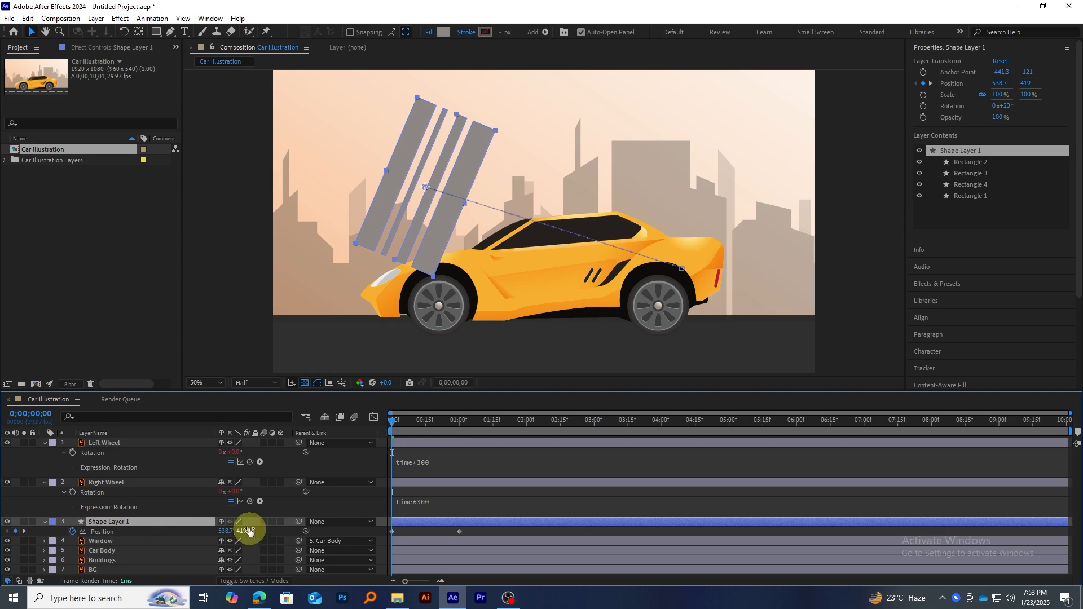
{"action": "left_click", "coordinate": [256, 582]}
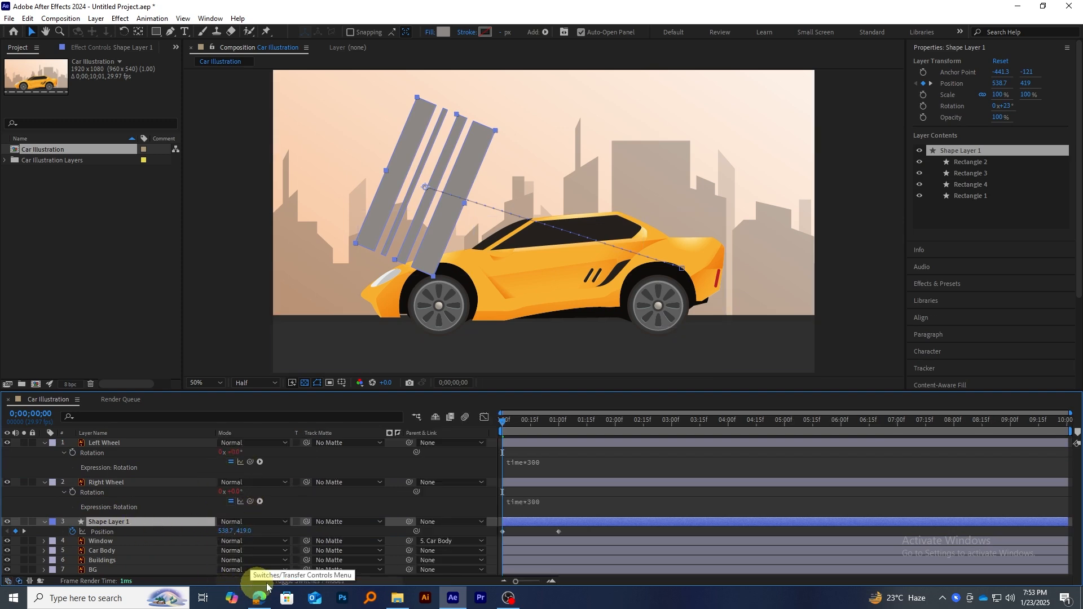
Use the Window layer as Shape Layer 1's track matte and make the Window layer visible again
{"action": "left_click", "coordinate": [336, 523]}
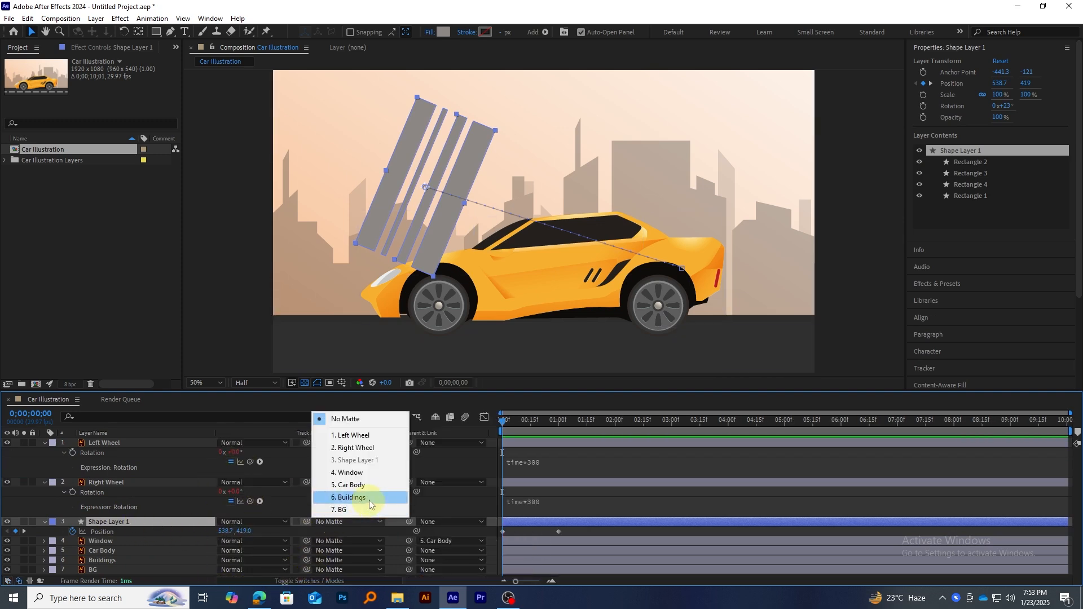
{"action": "left_click", "coordinate": [364, 474]}
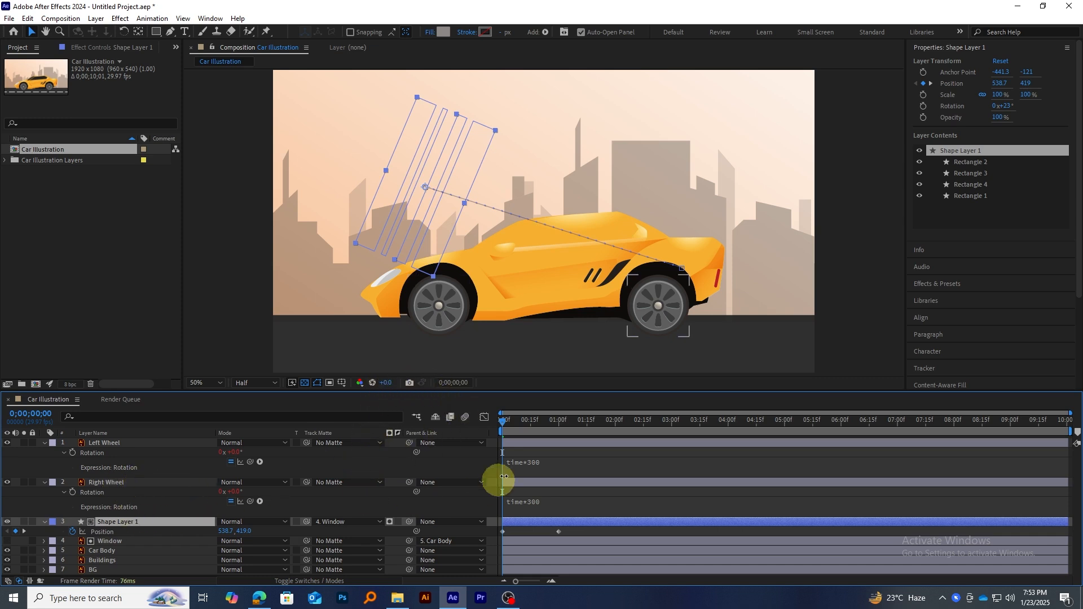
{"action": "left_click_drag", "start_coordinate": [514, 424], "coordinate": [479, 436]}
{"action": "left_click", "coordinate": [7, 541]}
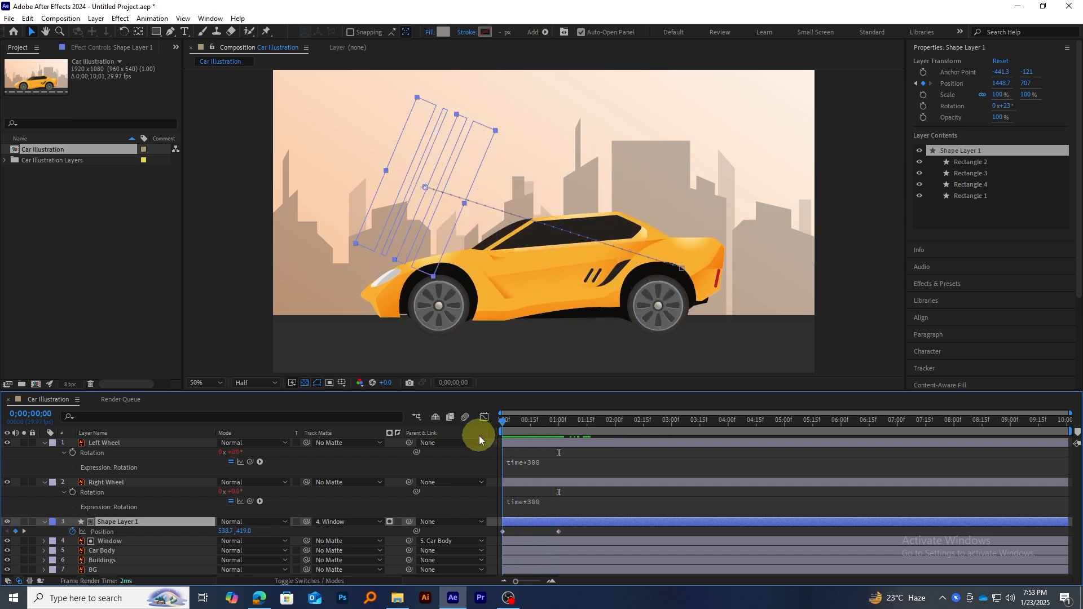
Add the expression loopOut('cycle') to Shape Layer 1's position and preview the animation
{"action": "left_click", "coordinate": [73, 532], "text": "alt"}
{"action": "type", "text": "loop"}
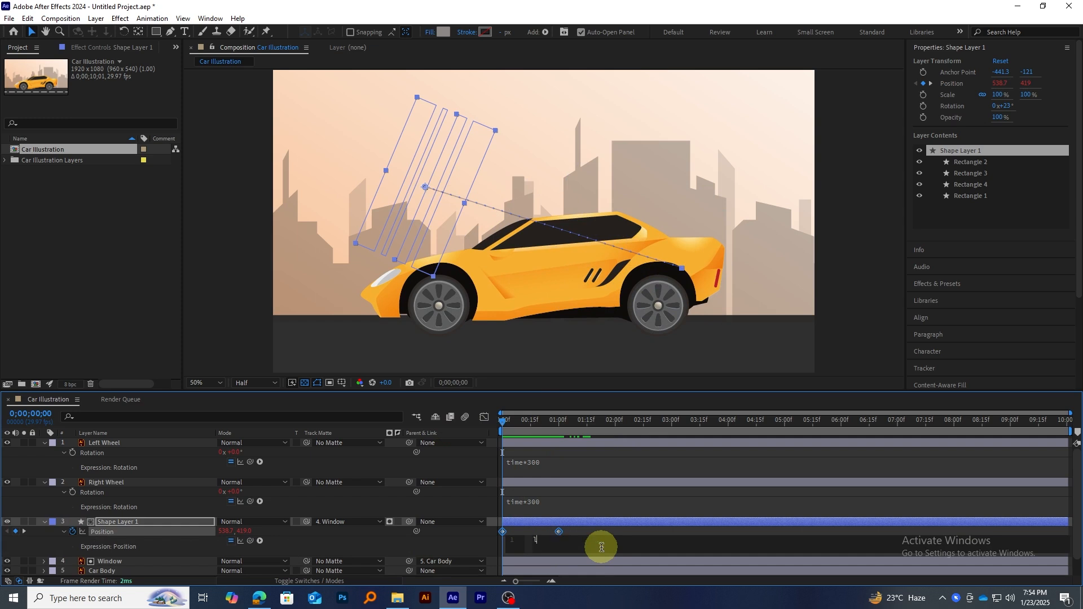
{"action": "key", "text": "Down"}
{"action": "key", "text": "Down"}
{"action": "key", "text": "Return"}
{"action": "type", "text": "'cycle')"}
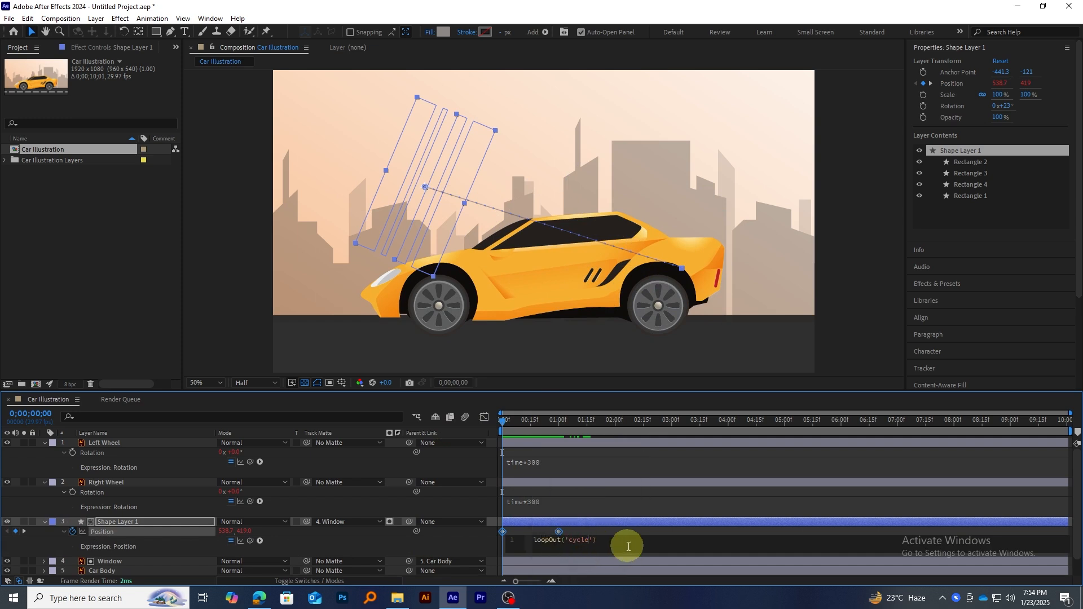
{"action": "left_click", "coordinate": [551, 433]}
{"action": "key", "text": "space"}
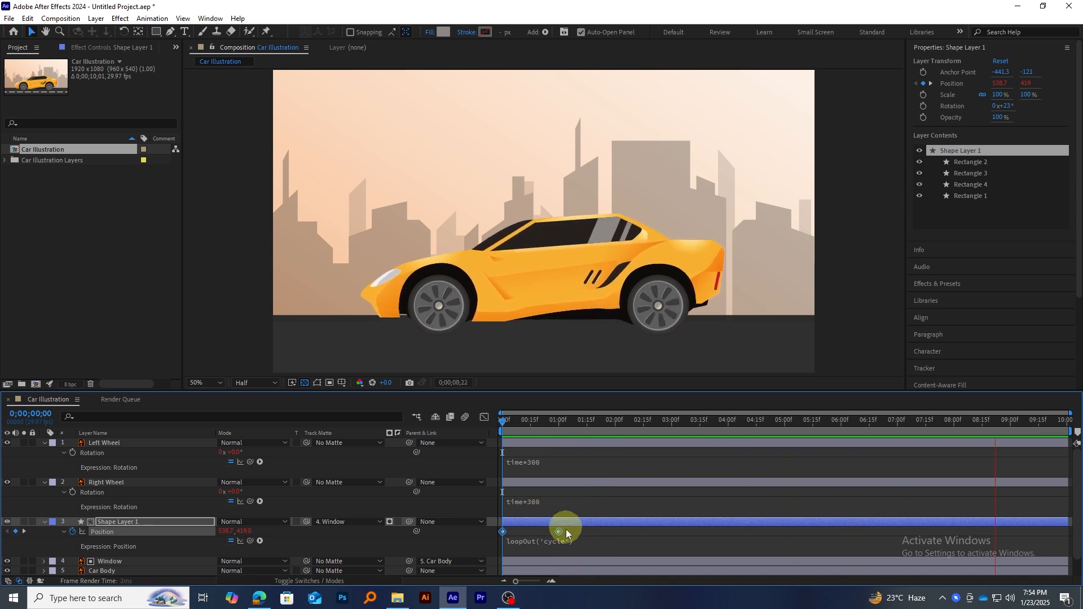
Slow the bars' sweep by moving Shape Layer 1's second position keyframe to about 2 seconds 20 frames
{"action": "left_click_drag", "start_coordinate": [560, 531], "coordinate": [635, 527]}
{"action": "key", "text": "ctrl+z"}
{"action": "left_click", "coordinate": [541, 530]}
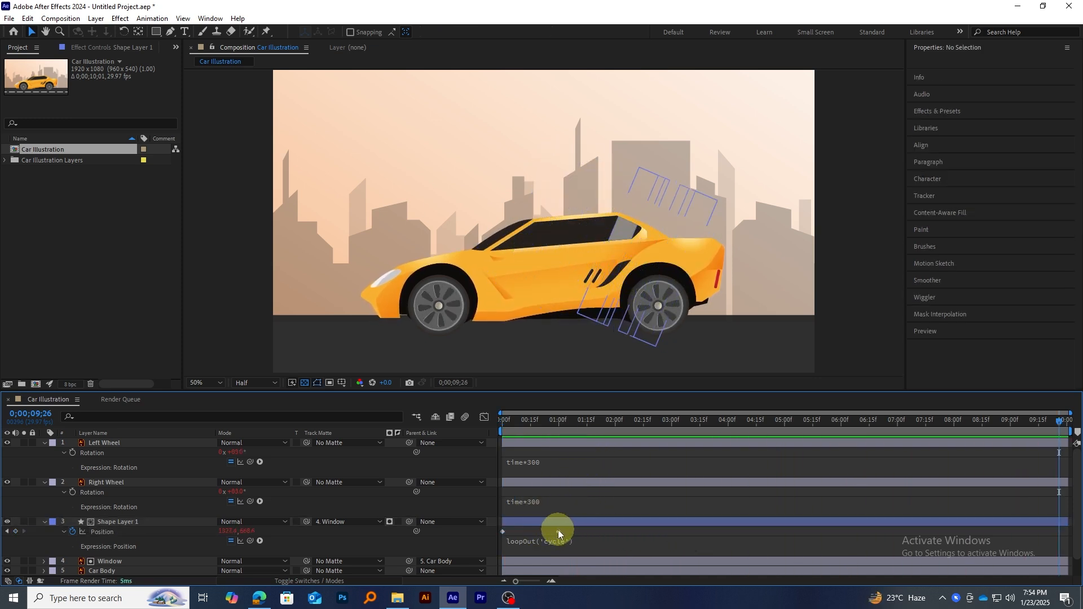
{"action": "left_click_drag", "start_coordinate": [559, 532], "coordinate": [654, 531]}
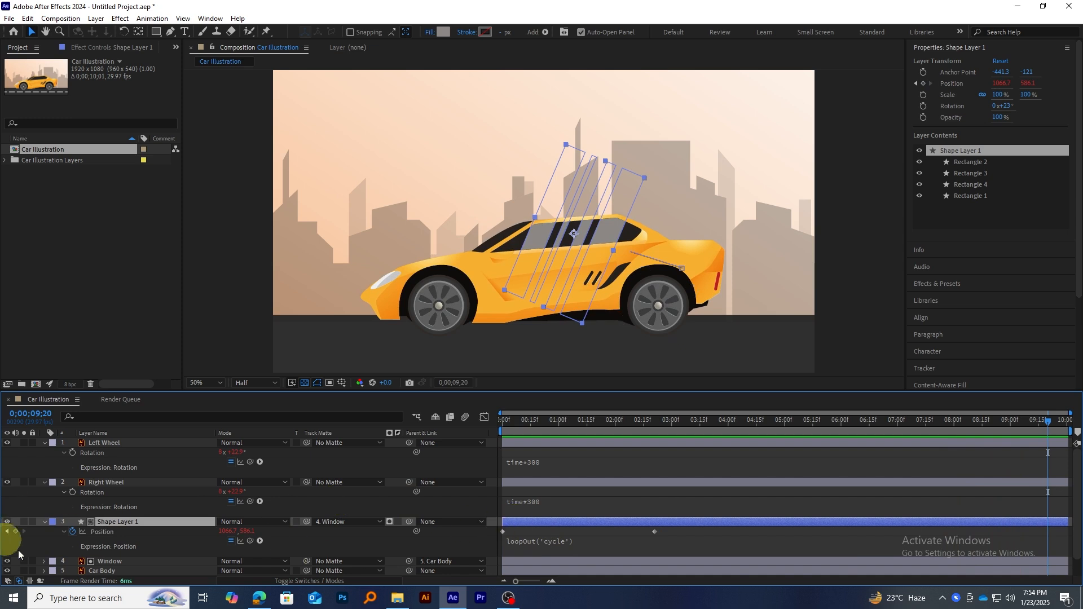
Set Shape Layer 1's opacity to 60% and preview the animation from the start
{"action": "key", "text": "t"}
{"action": "left_click_drag", "start_coordinate": [225, 532], "coordinate": [212, 531]}
{"action": "left_click", "coordinate": [504, 424]}
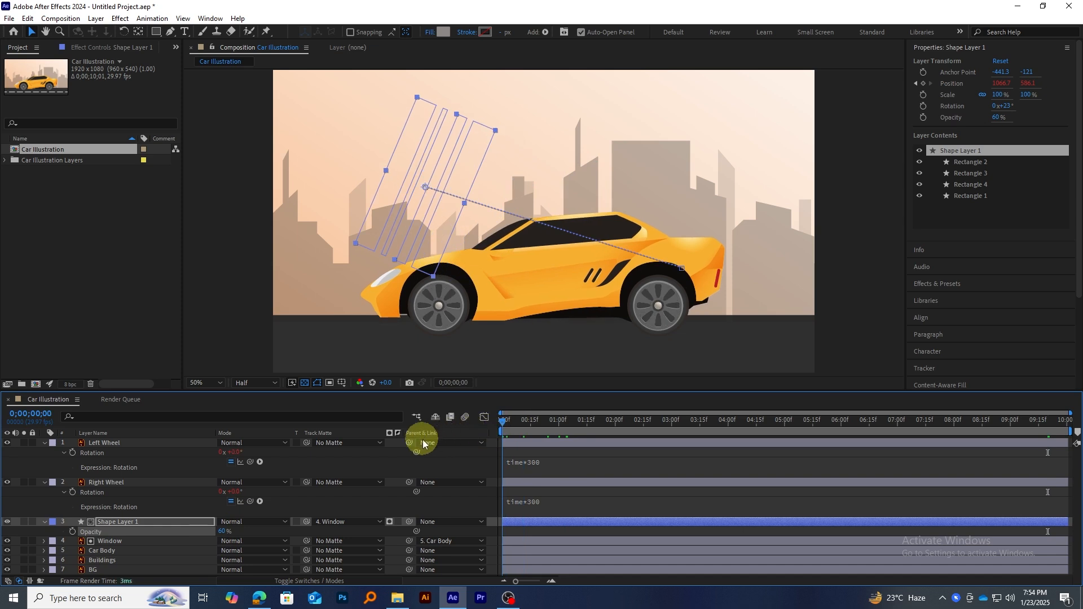
{"action": "key", "text": "space"}
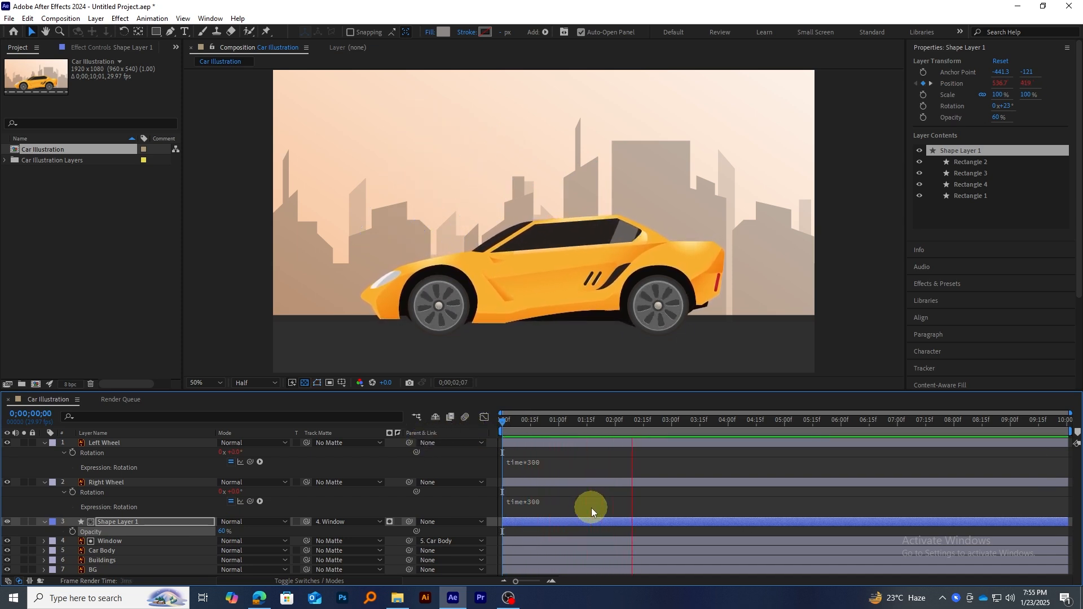
{"action": "key", "text": "space"}
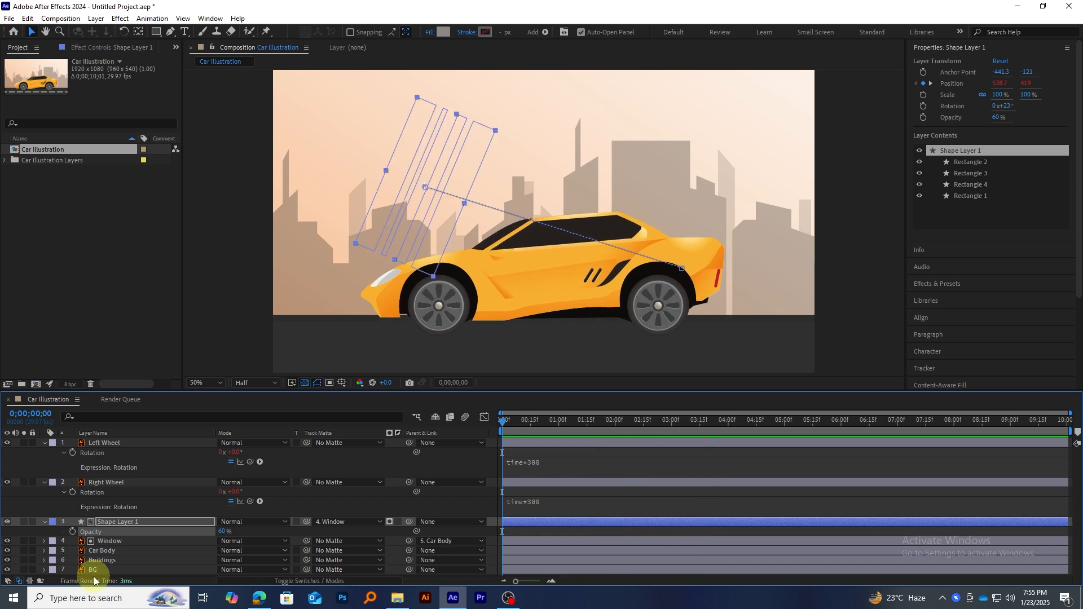
Find the CC RepeTile effect and apply it to the Buildings layer
{"action": "left_click", "coordinate": [102, 561]}
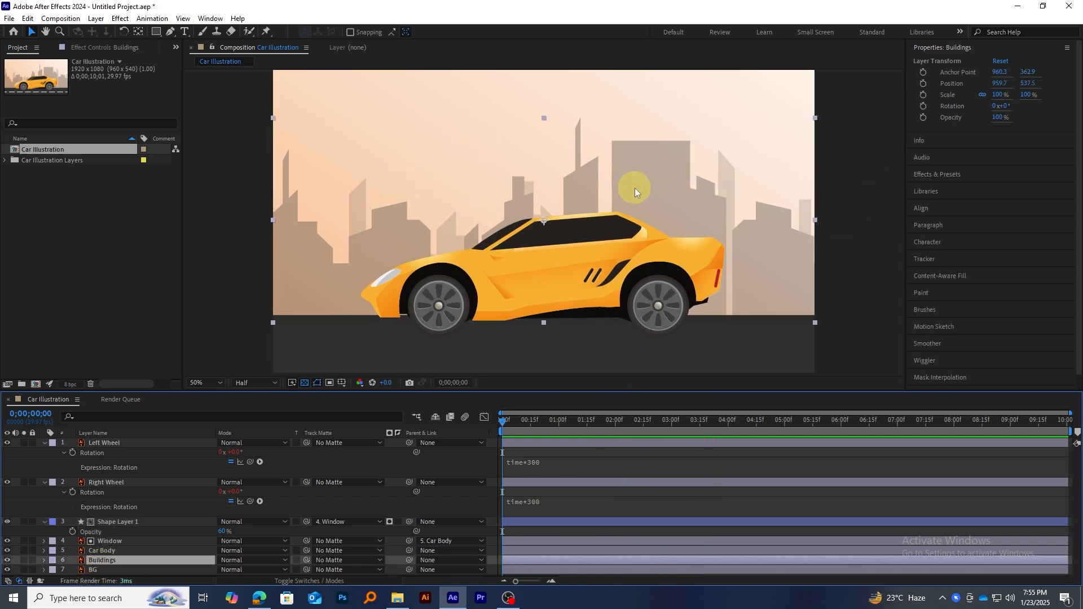
{"action": "left_click", "coordinate": [947, 176]}
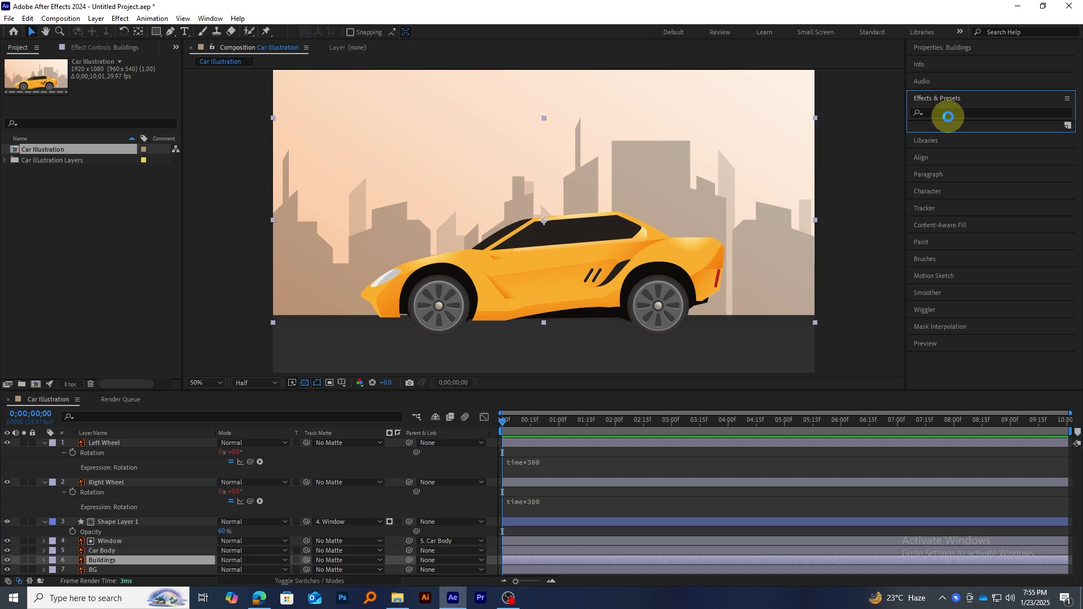
{"action": "left_click", "coordinate": [948, 116]}
{"action": "type", "text": "cc repe"}
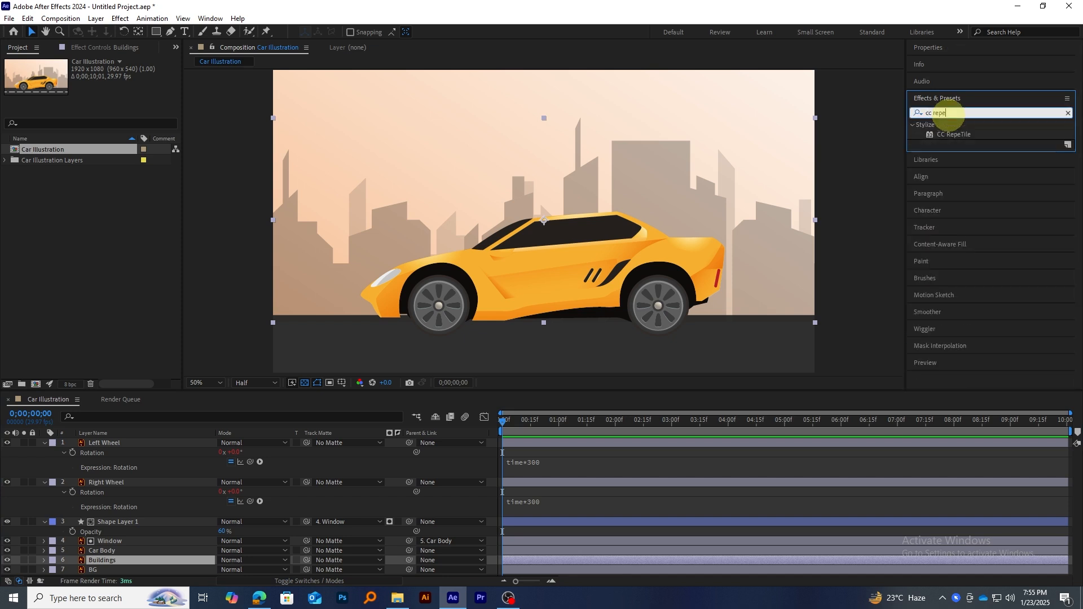
{"action": "left_click_drag", "start_coordinate": [950, 137], "coordinate": [98, 560]}
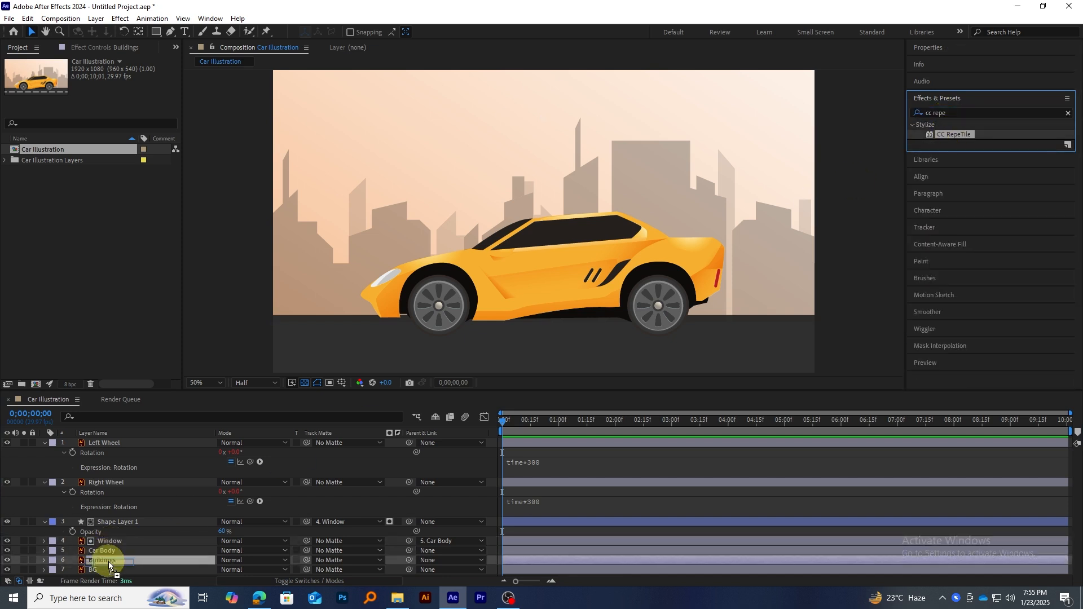
Set CC RepeTile's Expand Left to 6000, test the tiling by shifting the Buildings layer sideways, and undo that move
{"action": "scroll", "coordinate": [492, 220], "scroll_direction": "down", "scroll_amount": 2}
{"action": "mouse_move", "coordinate": [108, 90]}
{"action": "left_mouse_down"}
{"action": "mouse_move", "coordinate": [346, 92]}
{"action": "mouse_move", "coordinate": [184, 92]}
{"action": "mouse_move", "coordinate": [160, 58]}
{"action": "mouse_move", "coordinate": [498, 232]}
{"action": "mouse_move", "coordinate": [679, 220]}
{"action": "mouse_move", "coordinate": [614, 241]}
{"action": "mouse_move", "coordinate": [115, 93]}
{"action": "left_mouse_up"}
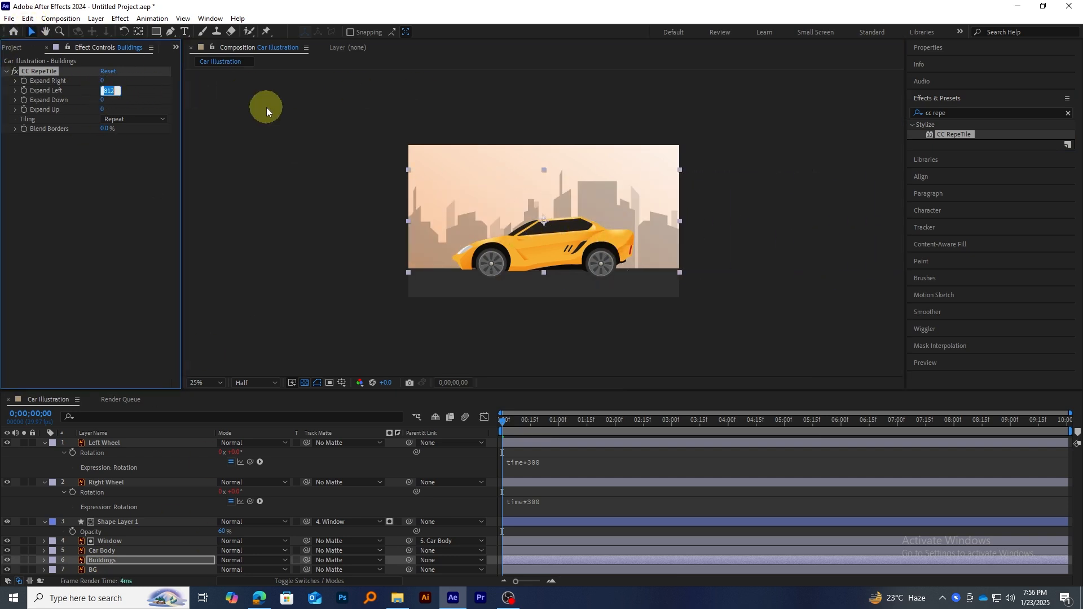
{"action": "type", "text": "6000"}
{"action": "key", "text": "Return"}
{"action": "left_click_drag", "start_coordinate": [419, 248], "coordinate": [717, 263]}
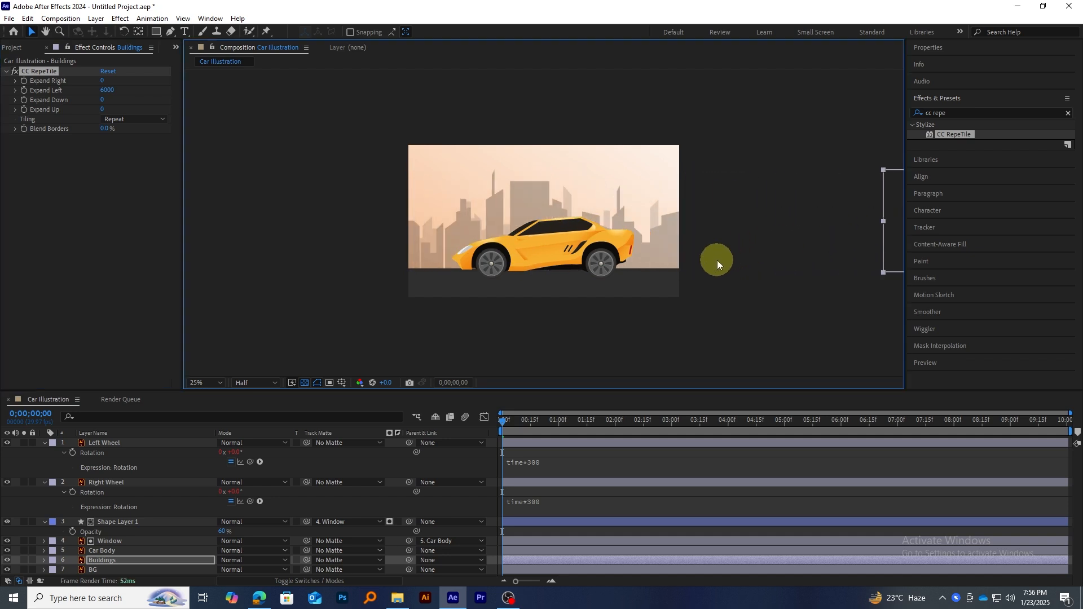
{"action": "key", "text": "ctrl+z"}
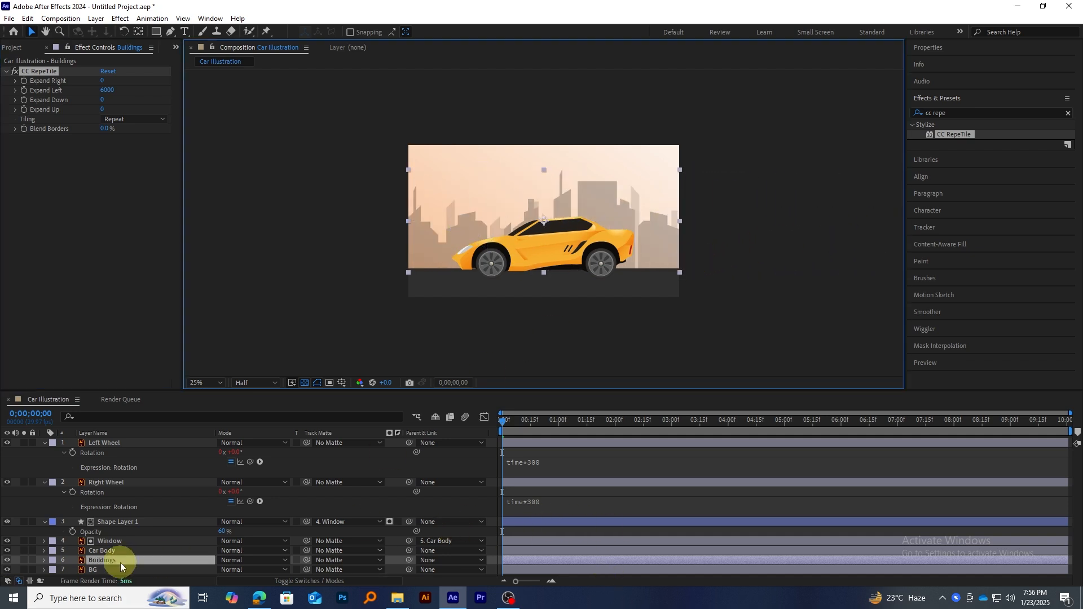
Keyframe the Buildings layer's position at the start and at 10 seconds so the skyline travels right, and preview it
{"action": "key", "text": "p"}
{"action": "left_click", "coordinate": [72, 569]}
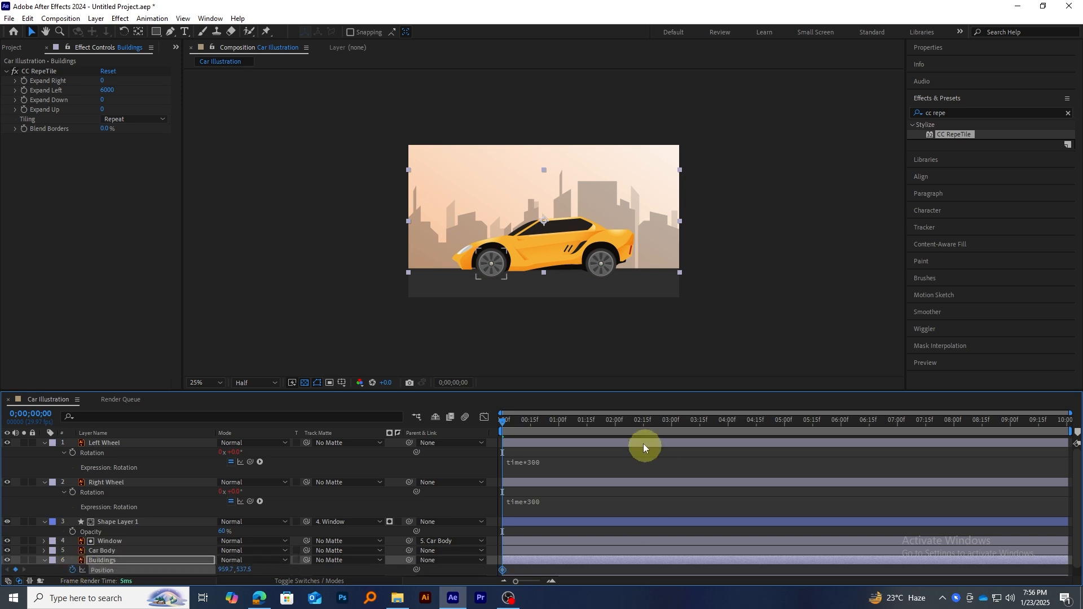
{"action": "left_click_drag", "start_coordinate": [642, 422], "coordinate": [1068, 416]}
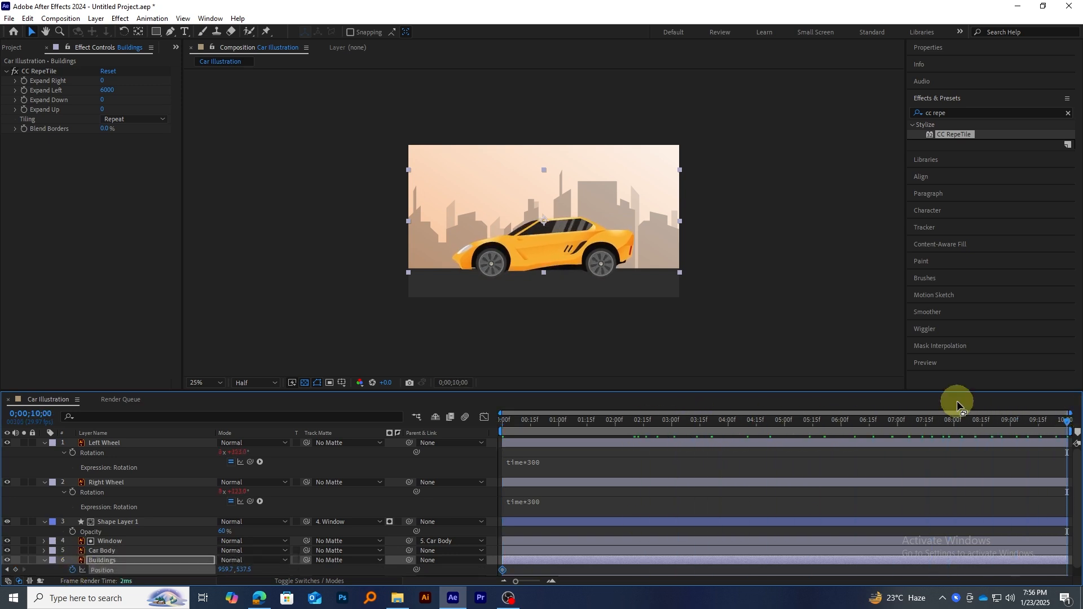
{"action": "left_click_drag", "start_coordinate": [221, 569], "coordinate": [652, 542]}
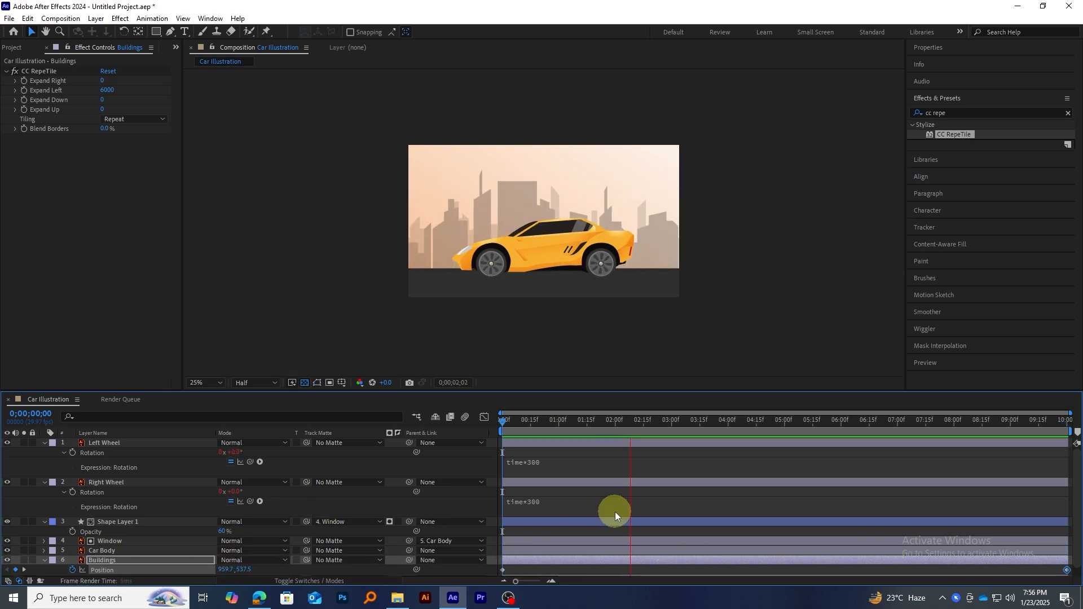
{"action": "key", "text": "space"}
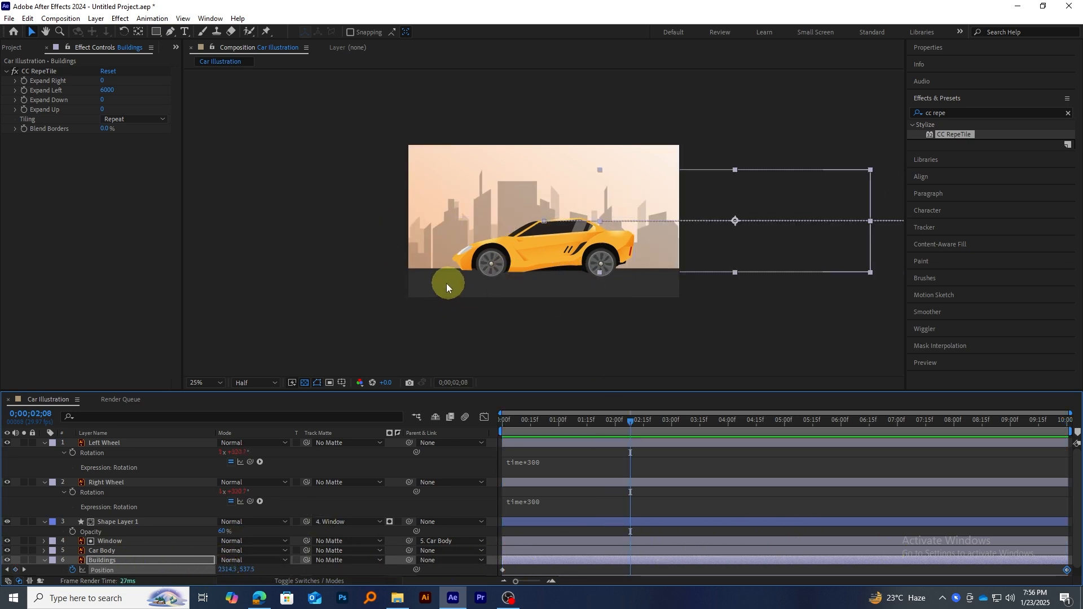
With no layer selected, set up the Pen tool with no fill and a white FFFFFF stroke
{"action": "left_click", "coordinate": [534, 351]}
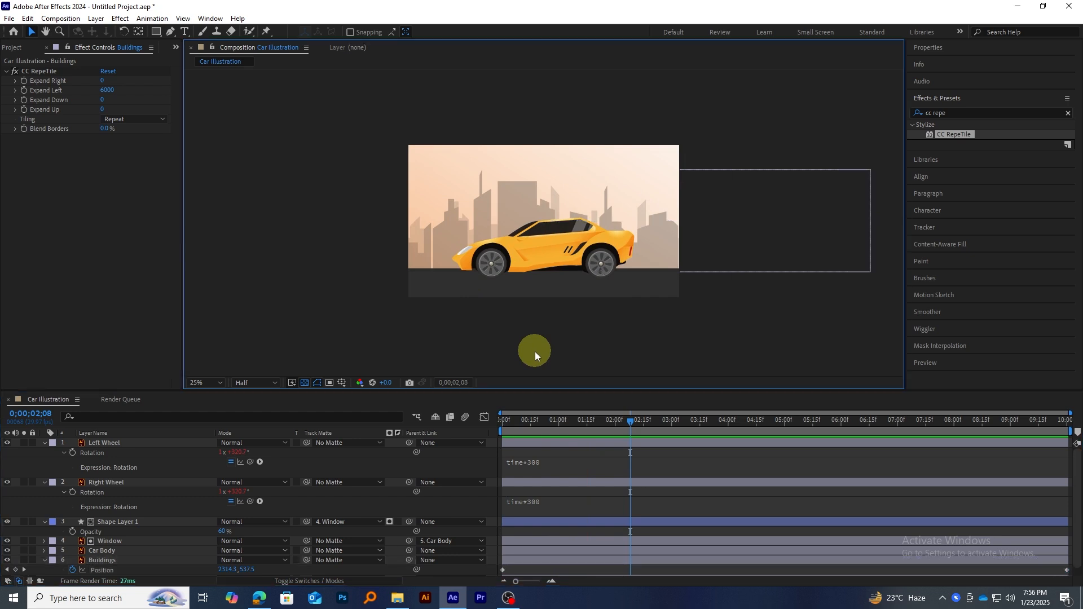
{"action": "left_click", "coordinate": [171, 32]}
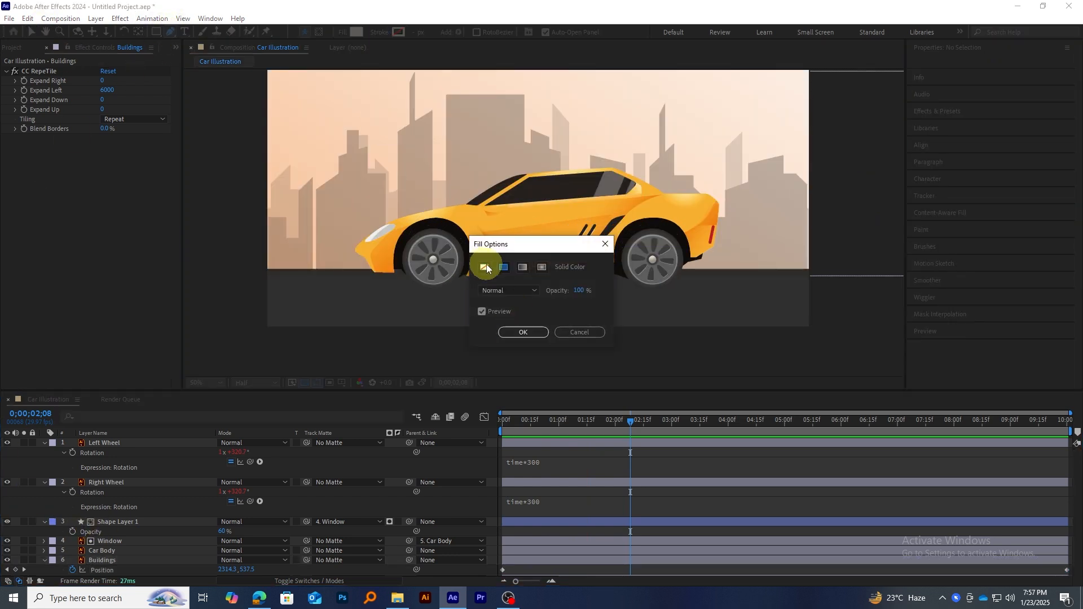
{"action": "left_click", "coordinate": [505, 332]}
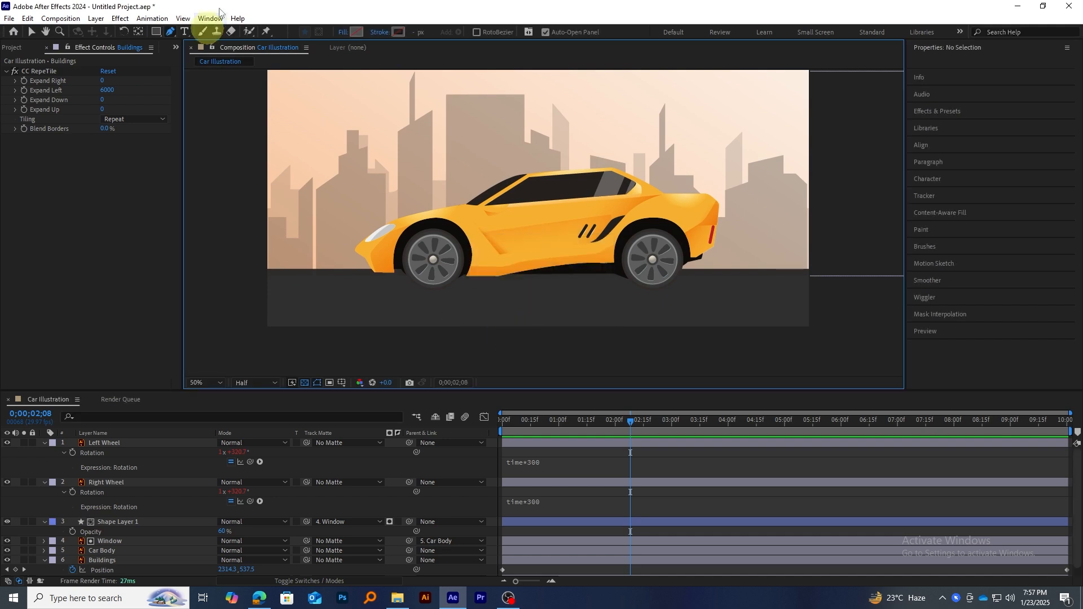
{"action": "left_click", "coordinate": [399, 32]}
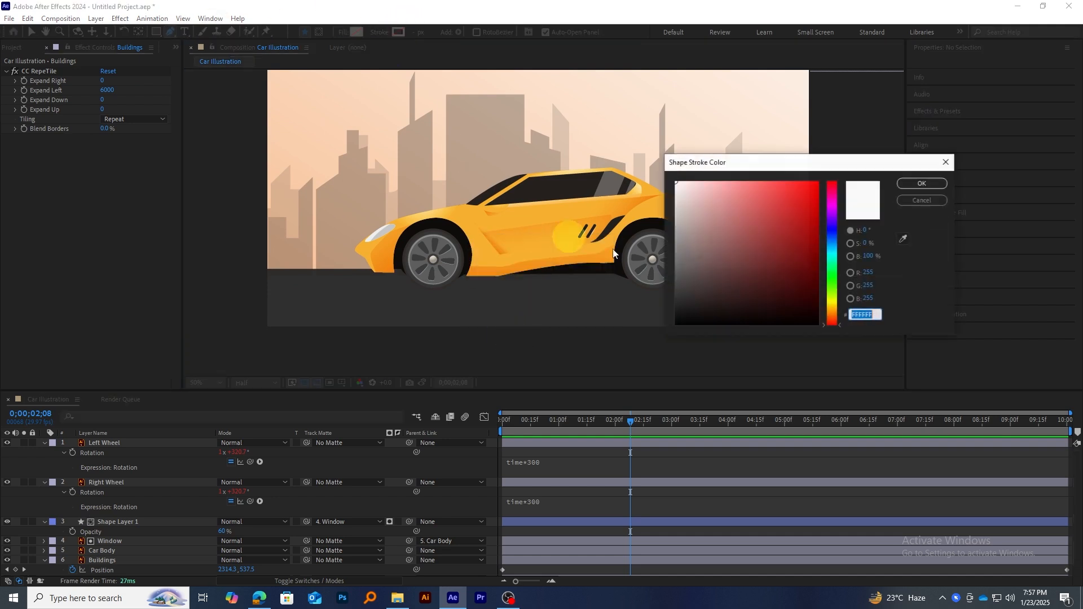
{"action": "left_click", "coordinate": [920, 181]}
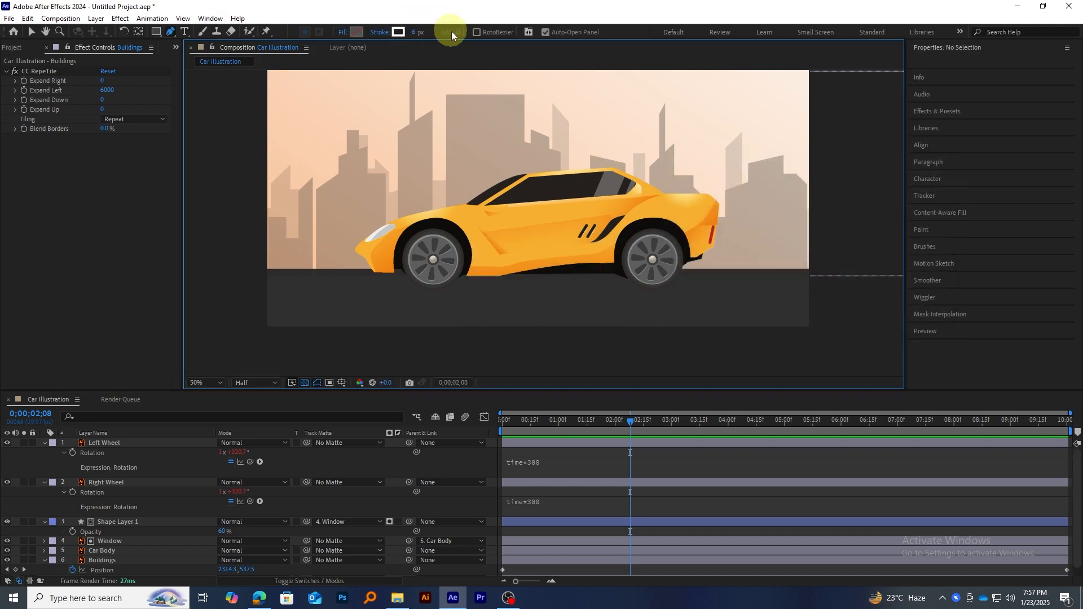
Draw a straight horizontal line with a 6 px stroke across the full width of the road below the car
{"action": "left_click", "coordinate": [266, 302]}
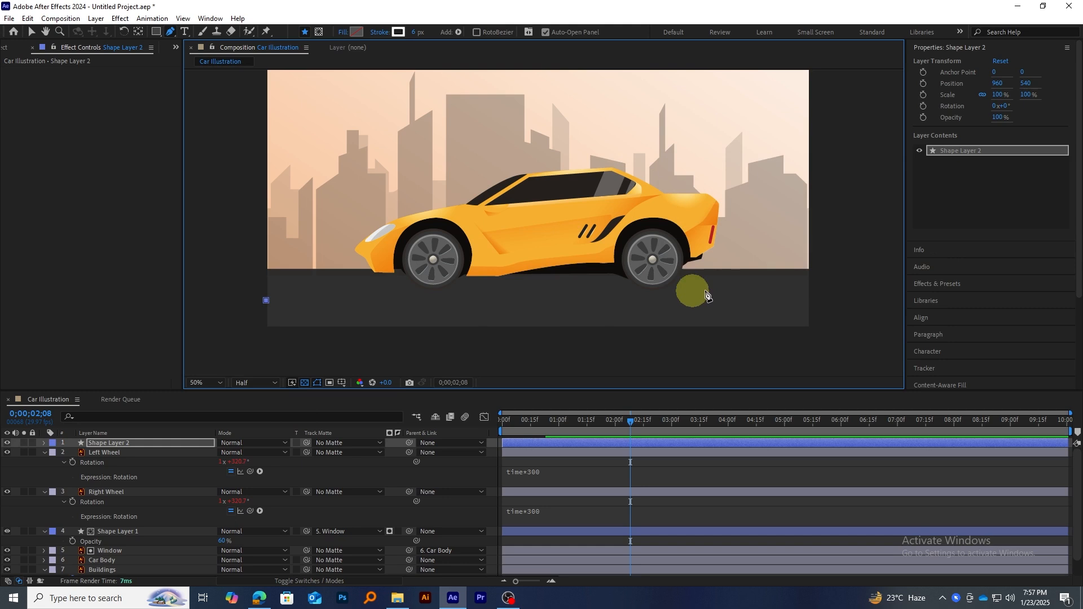
{"action": "left_click", "coordinate": [813, 304]}
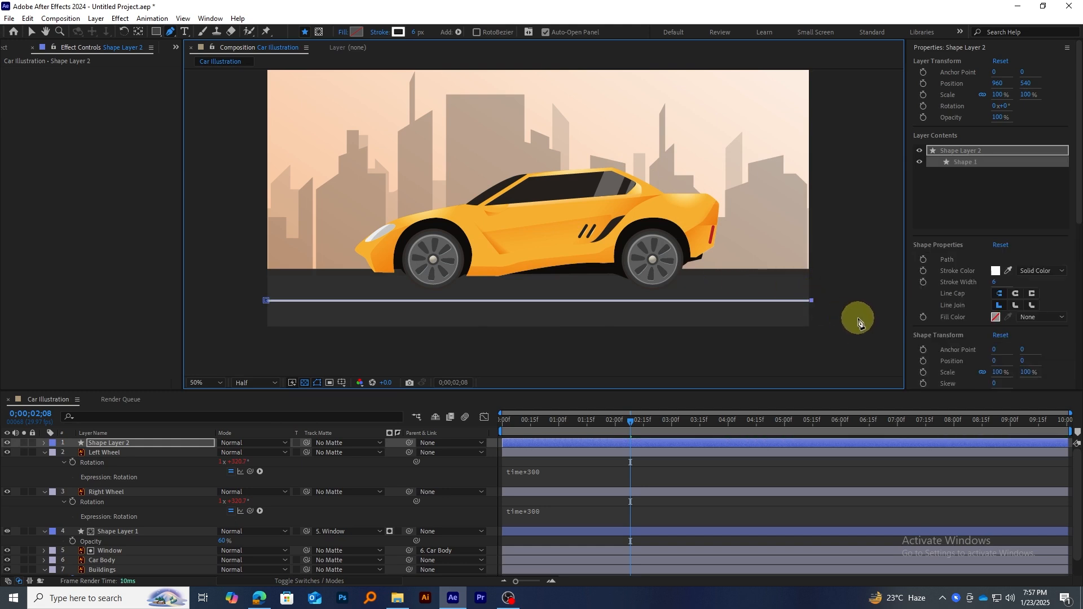
{"action": "left_click", "coordinate": [31, 32]}
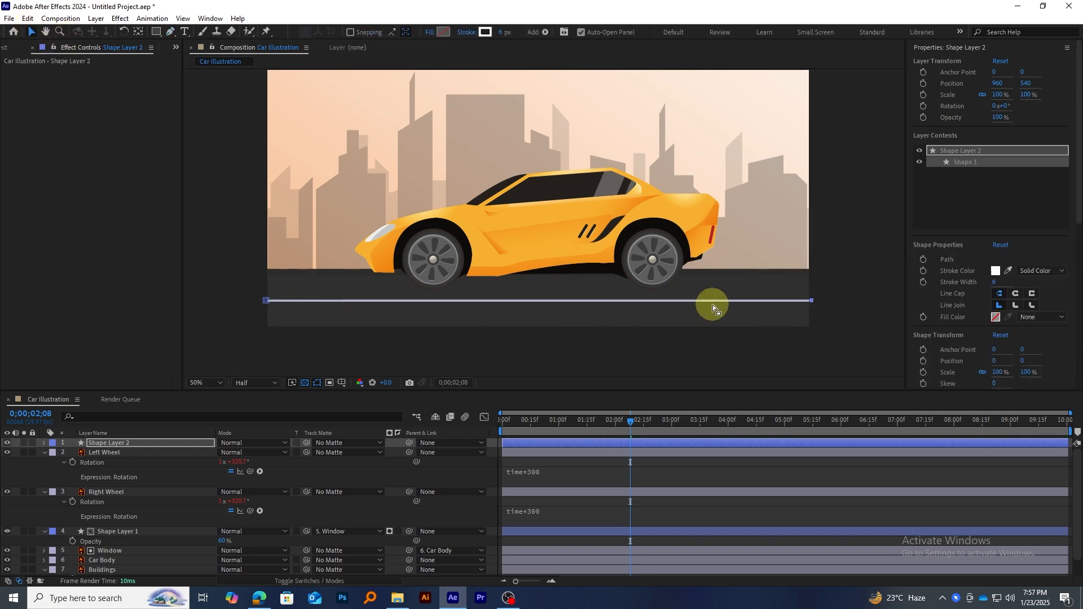
Add dashes to the road line's stroke and set the Dash length to 175
{"action": "left_click", "coordinate": [44, 443]}
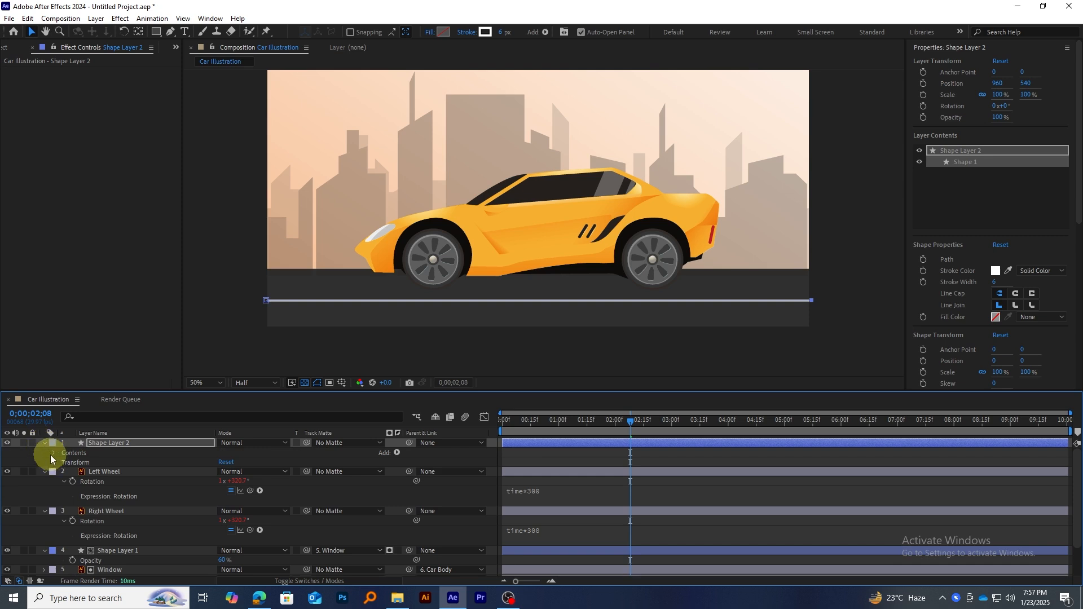
{"action": "left_click", "coordinate": [53, 453]}
{"action": "left_click", "coordinate": [64, 463]}
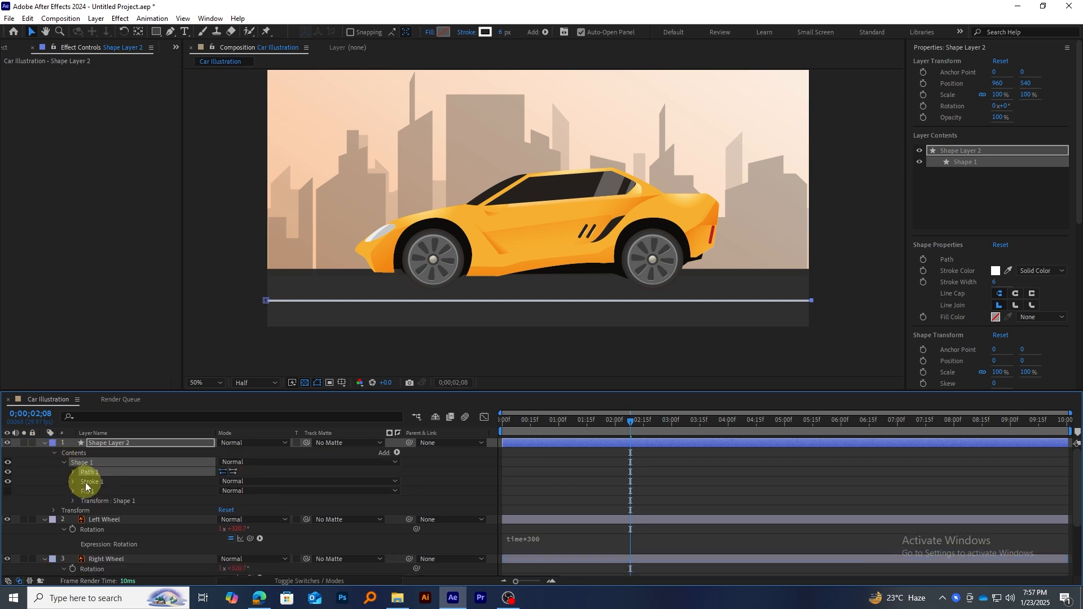
{"action": "left_click", "coordinate": [73, 482]}
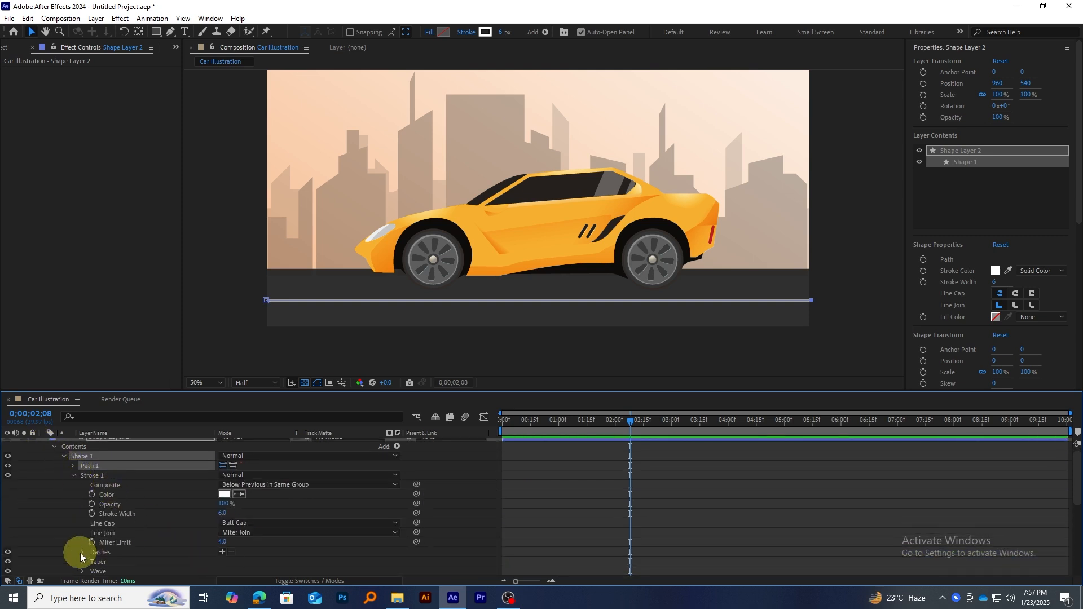
{"action": "left_click", "coordinate": [222, 553]}
{"action": "left_click_drag", "start_coordinate": [223, 533], "coordinate": [314, 533]}
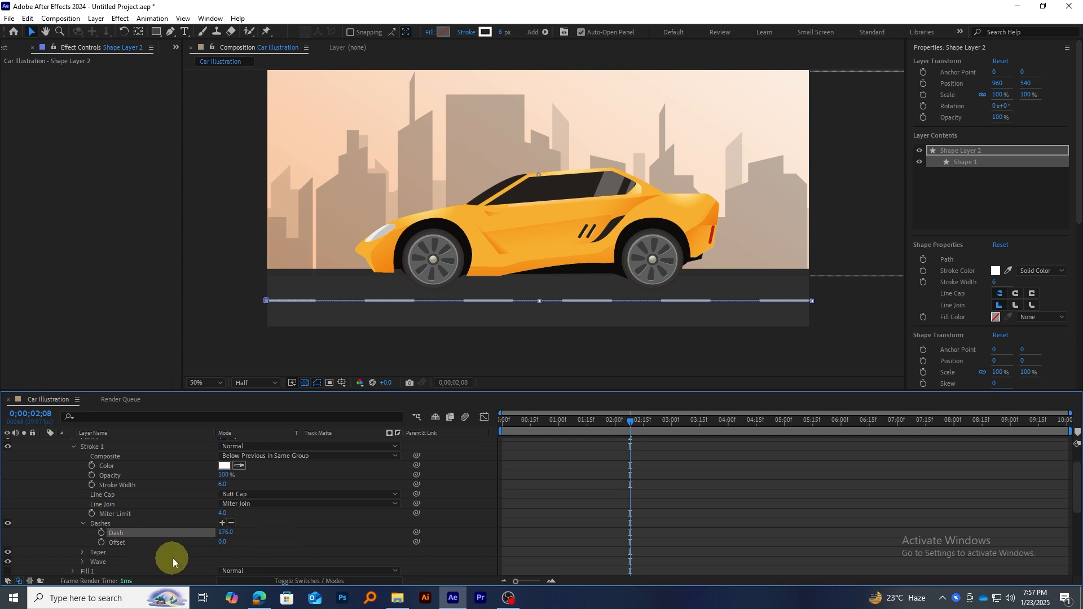
Keyframe the dashes' Offset from 0 at the start to a large positive value at 10 seconds, and preview the movement
{"action": "left_click_drag", "start_coordinate": [600, 427], "coordinate": [432, 435]}
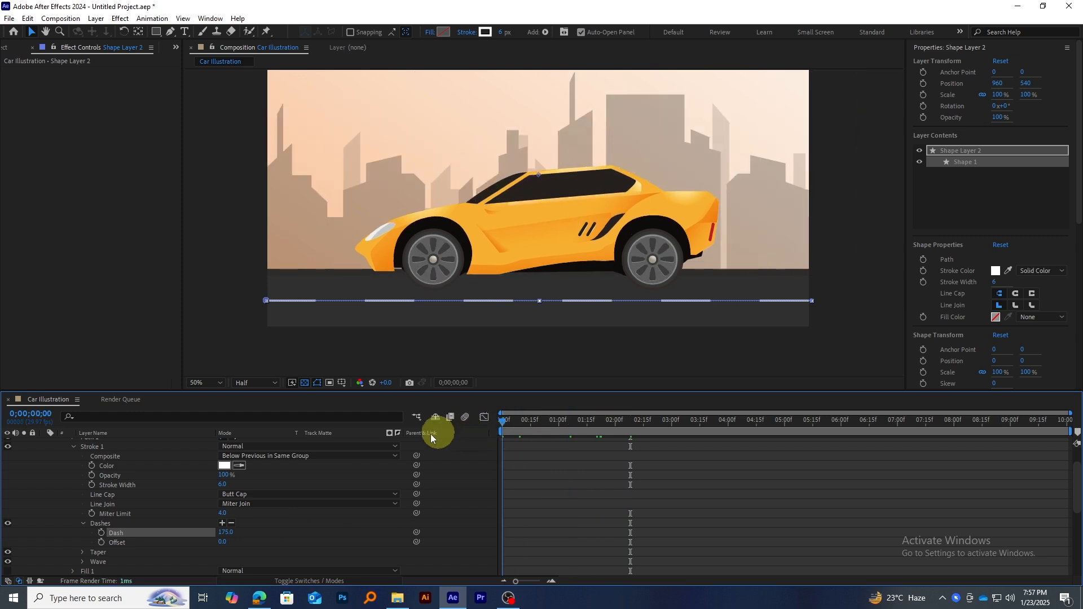
{"action": "left_click", "coordinate": [101, 544]}
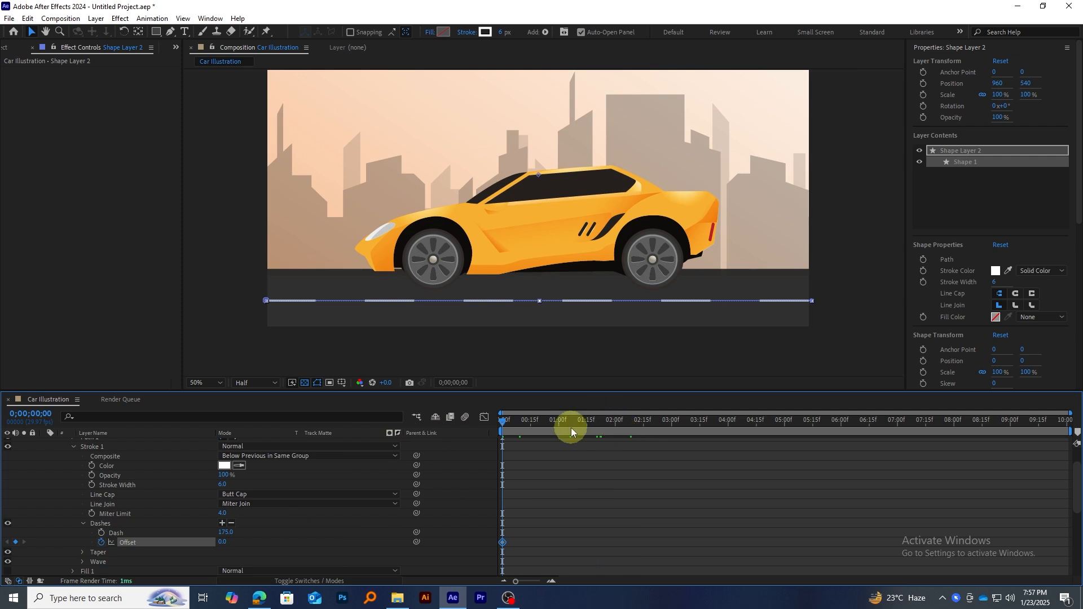
{"action": "left_click_drag", "start_coordinate": [571, 432], "coordinate": [1072, 431]}
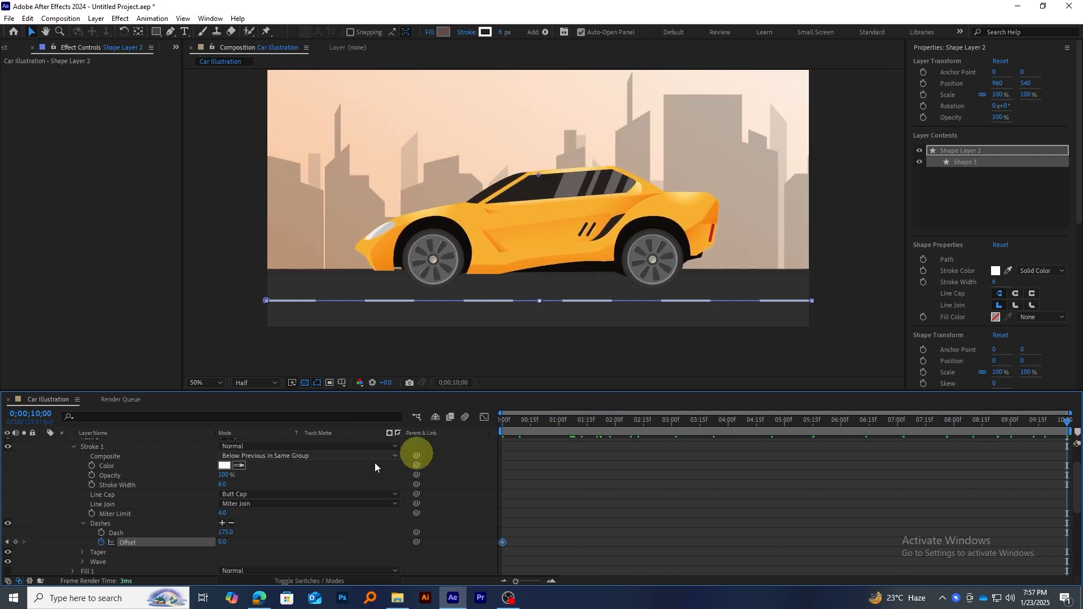
{"action": "mouse_move", "coordinate": [223, 547]}
{"action": "left_mouse_down"}
{"action": "mouse_move", "coordinate": [258, 536]}
{"action": "mouse_move", "coordinate": [725, 527]}
{"action": "mouse_move", "coordinate": [228, 540]}
{"action": "left_mouse_up"}
{"action": "key", "text": "space"}
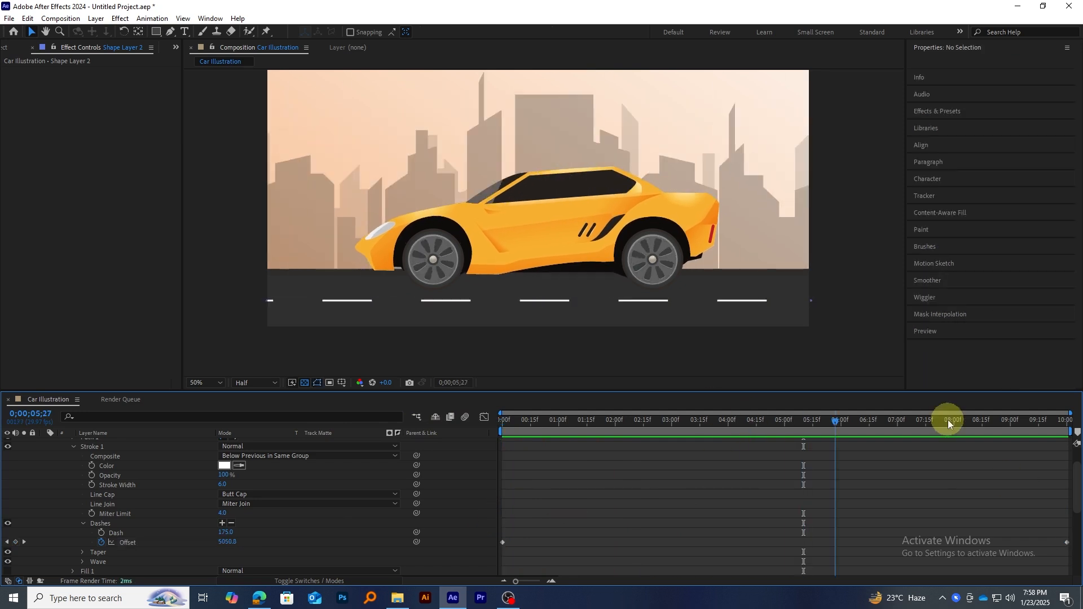
Reverse the dashes' movement with Offset keyframes of 3515 at the start and -4000 at the end, and preview it
{"action": "key", "text": "k"}
{"action": "left_click", "coordinate": [228, 542]}
{"action": "type", "text": "-4000"}
{"action": "key", "text": "Return"}
{"action": "key", "text": "Home"}
{"action": "key", "text": "space"}
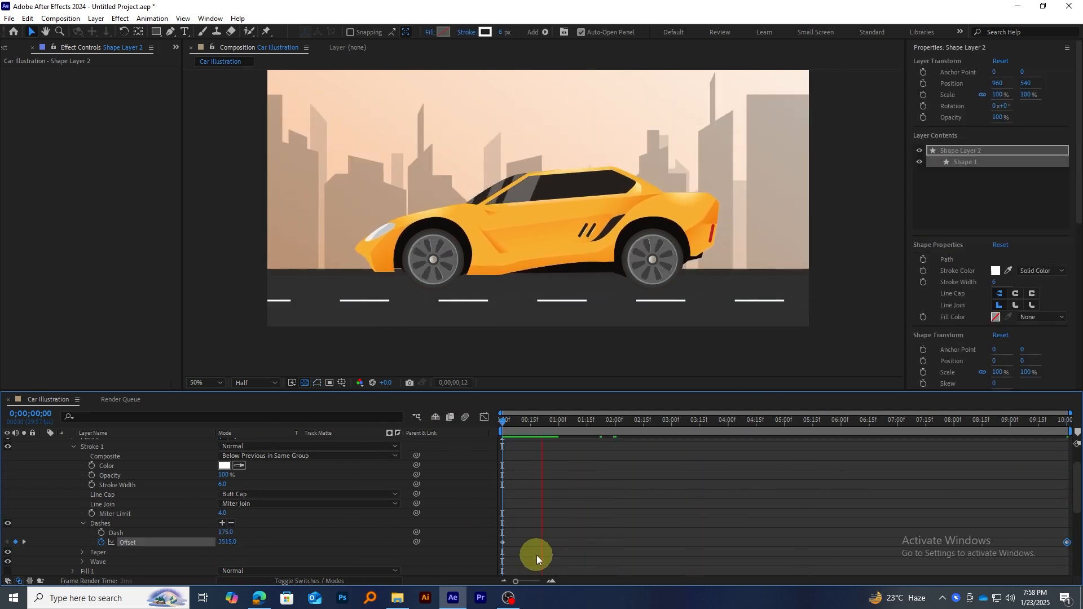
Set the dashes' Offset keyframe at 10 seconds to -3500 and preview the animation from the start
{"action": "scroll", "coordinate": [537, 152], "scroll_direction": "down", "scroll_amount": 2}
{"action": "key", "text": "k"}
{"action": "key", "text": "space"}
{"action": "key", "text": "space"}
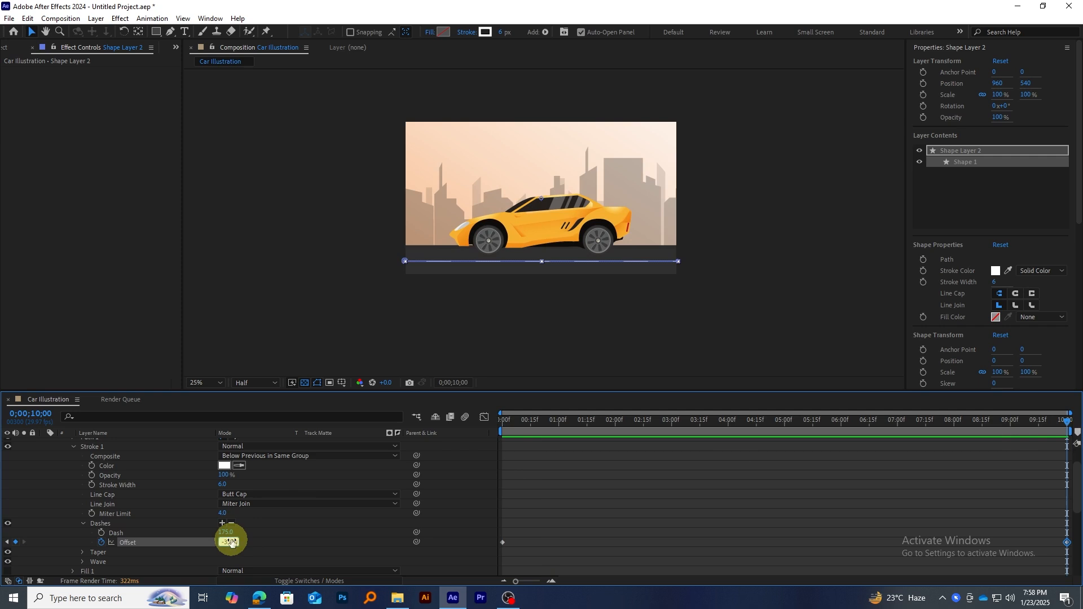
{"action": "key", "text": "Return"}
{"action": "left_click_drag", "start_coordinate": [644, 427], "coordinate": [367, 449]}
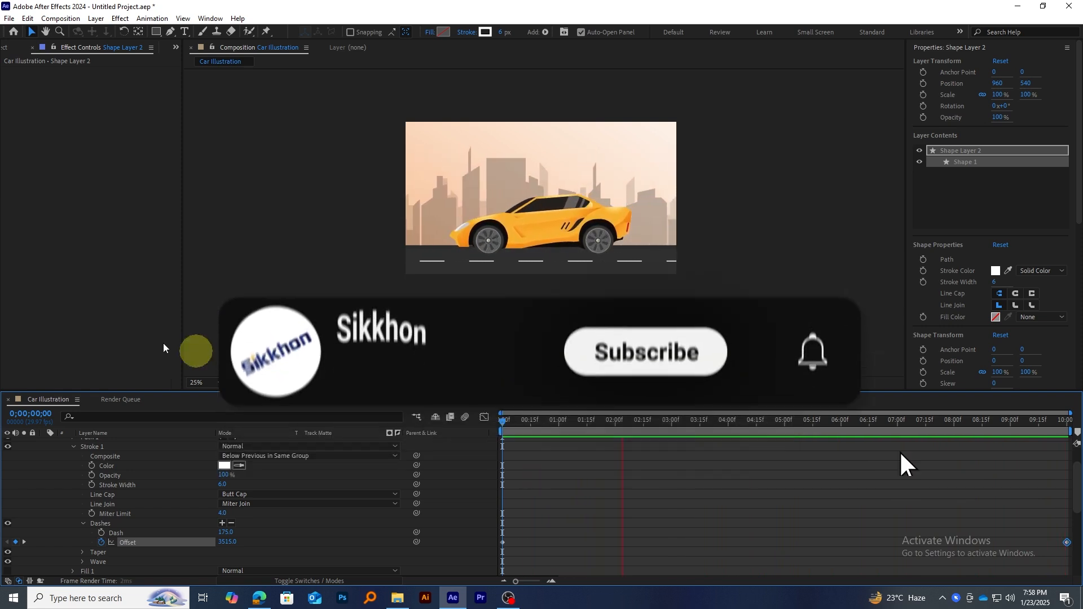
Fit the composition in the viewer and play the complete car animation from the beginning
{"action": "left_click", "coordinate": [200, 382]}
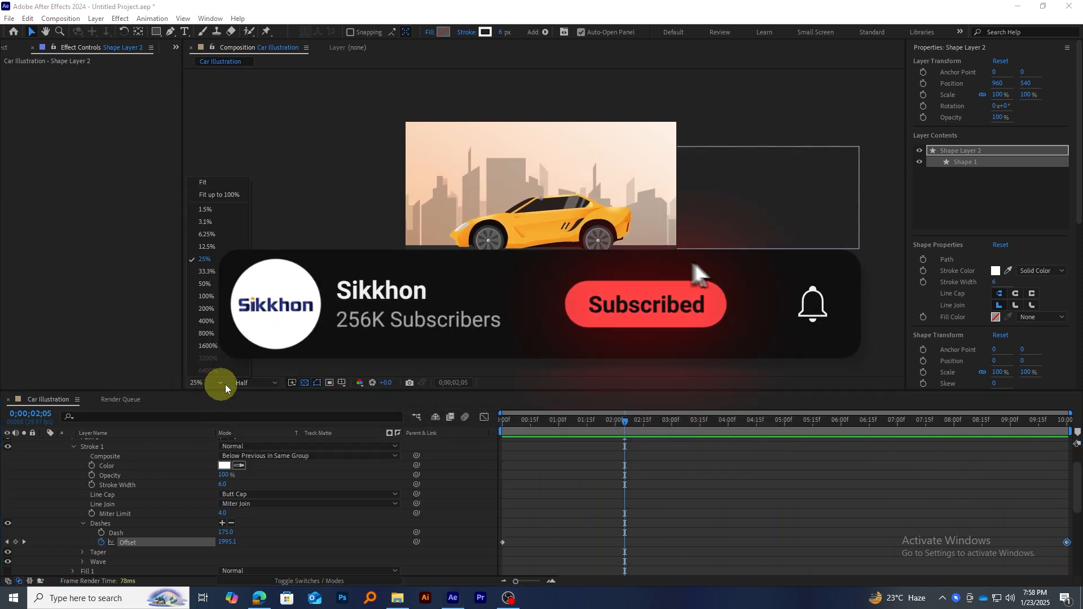
{"action": "left_click", "coordinate": [212, 184]}
{"action": "left_click_drag", "start_coordinate": [624, 421], "coordinate": [273, 466]}
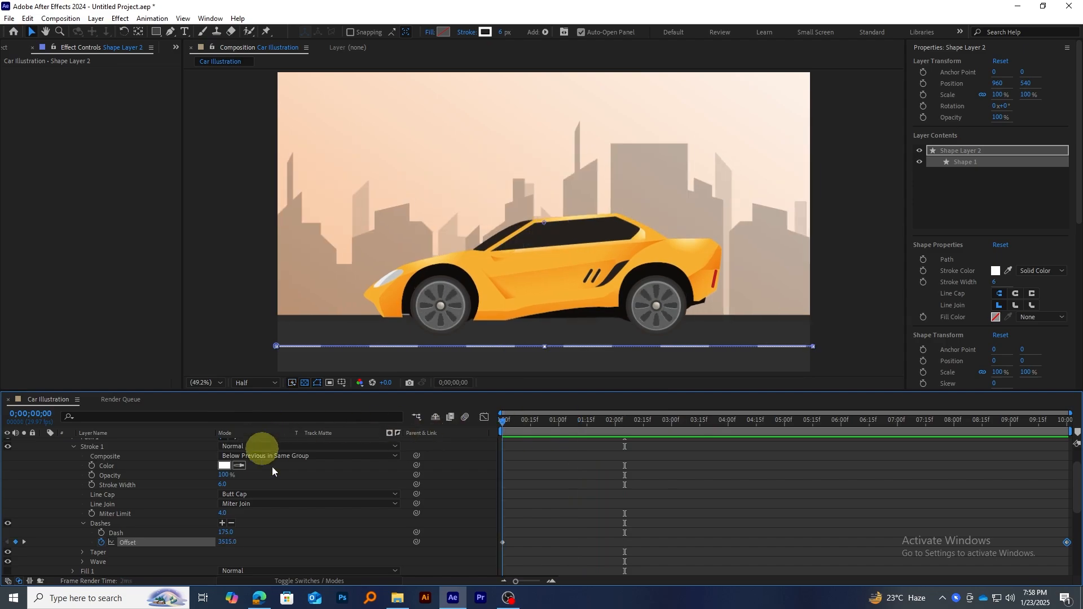
{"action": "key", "text": "space"}
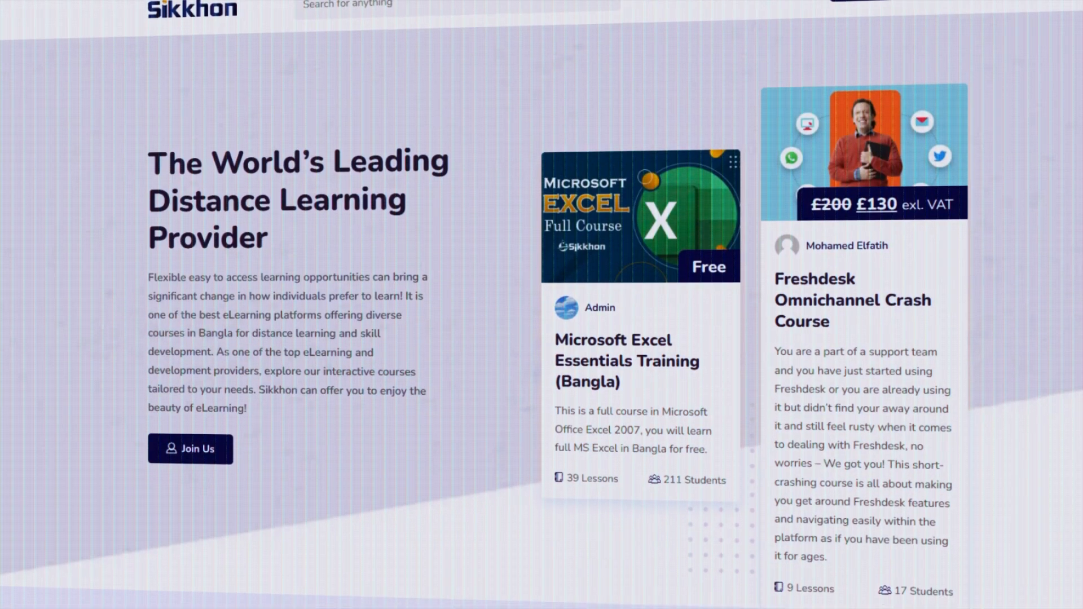